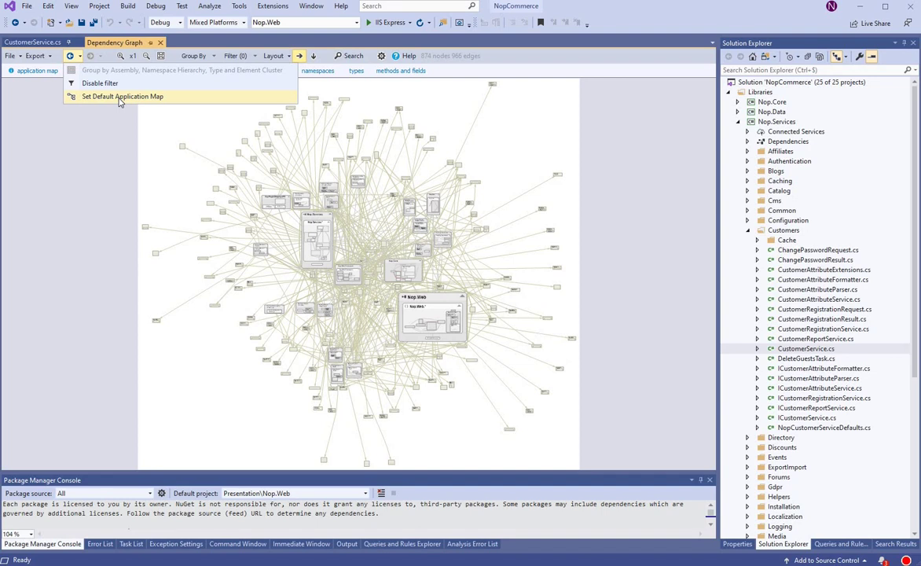
From the default application map, keep only the elements matching a search for "customer" and expand them
left_click(120, 96)
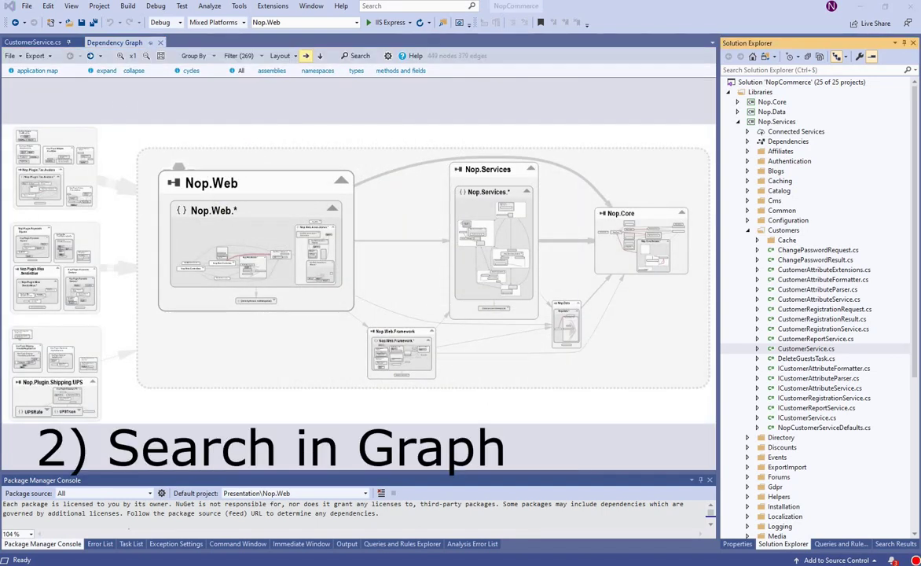
left_click(359, 56)
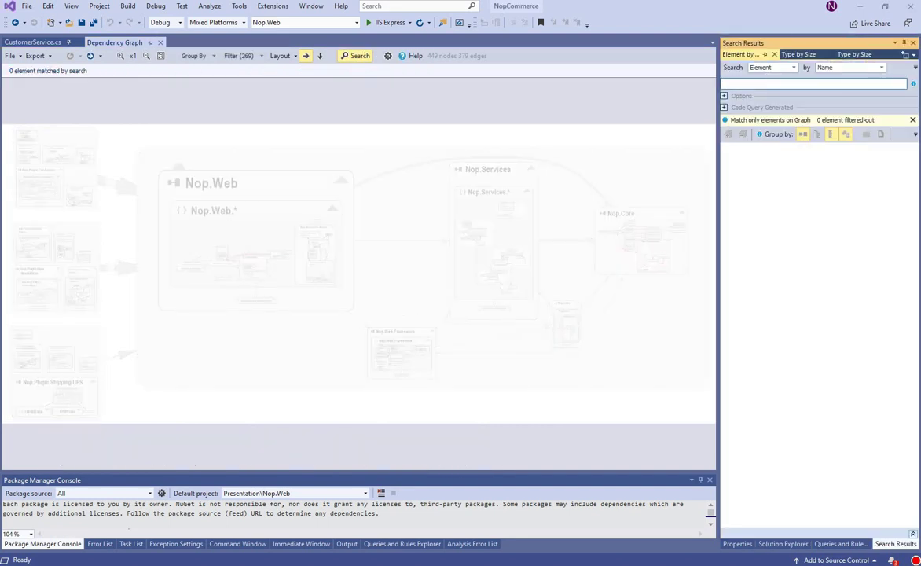
type("customer")
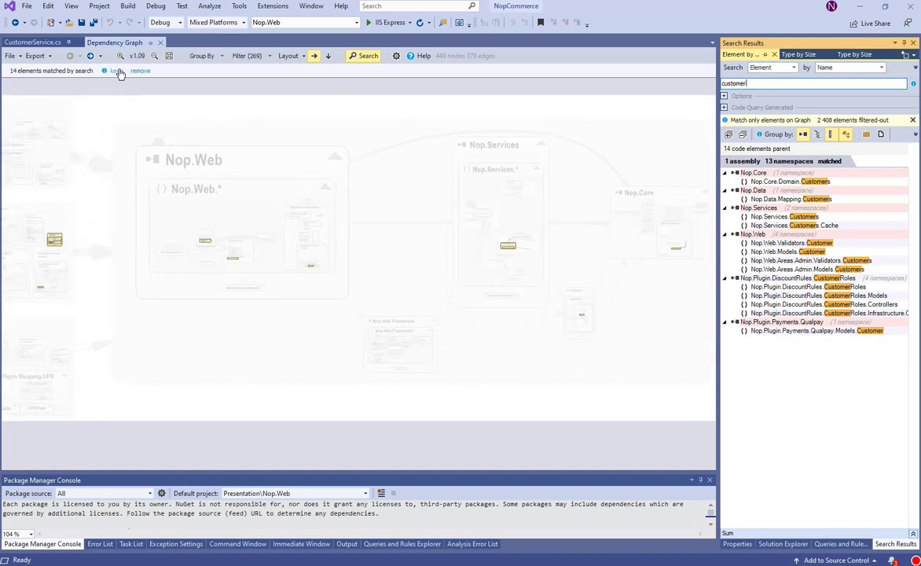
left_click(117, 71)
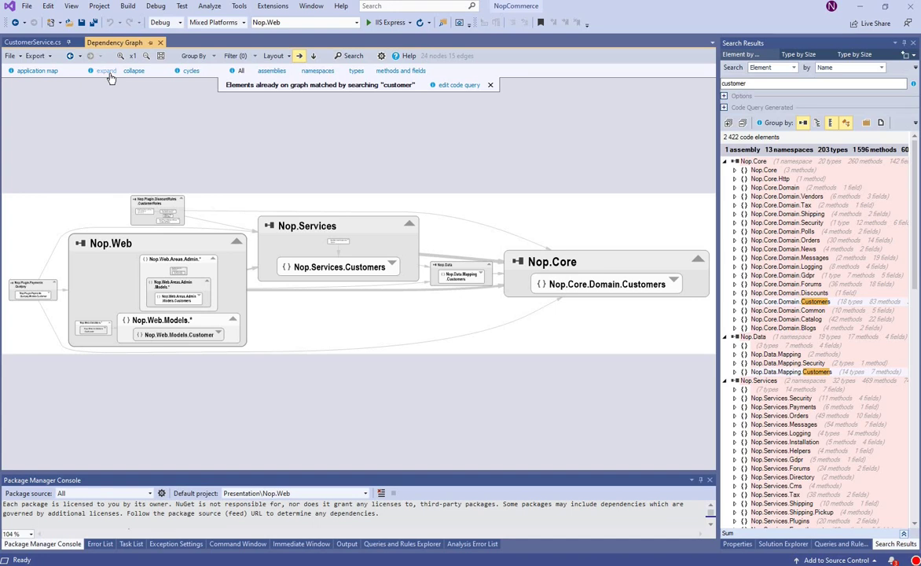
left_click(108, 72)
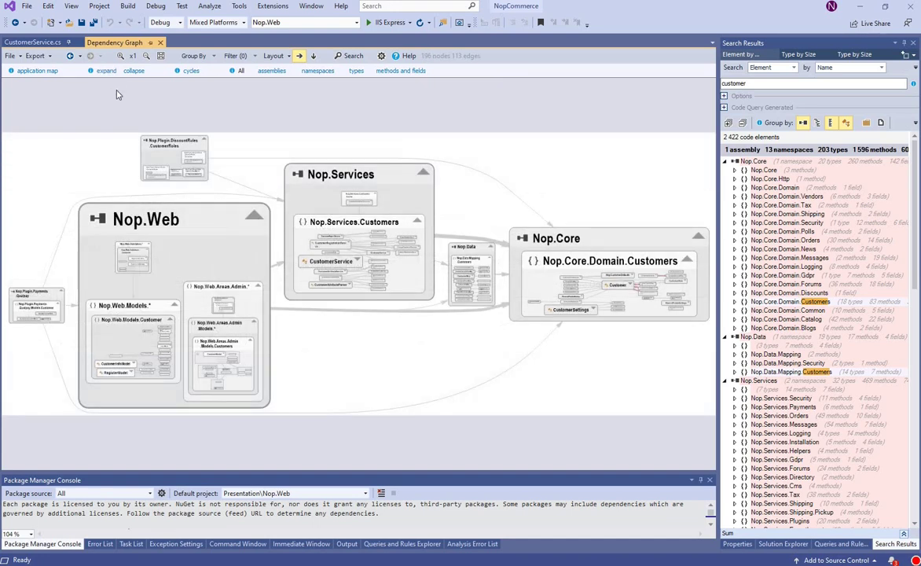
Return to the default application map and bring the Nop.Services project's Customers folder from the solution onto the graph
left_click(81, 56)
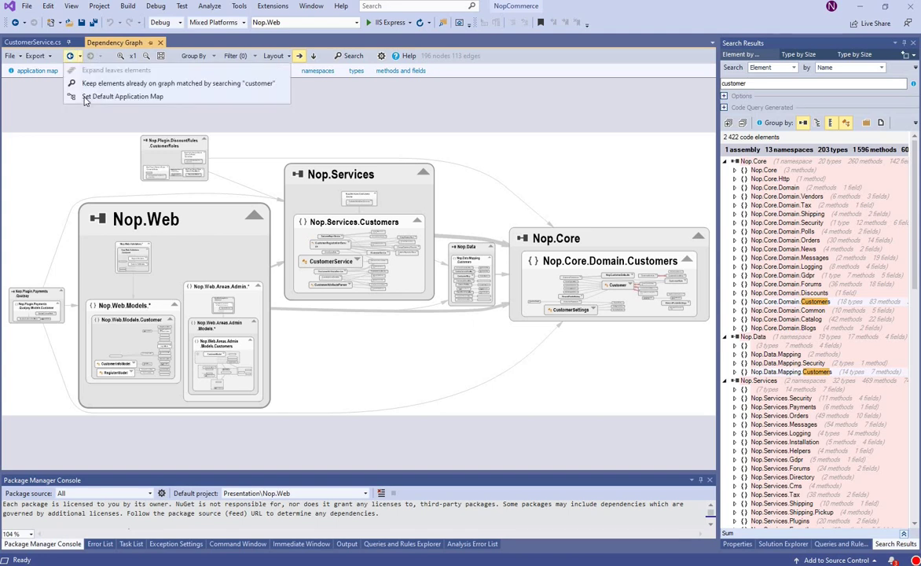
left_click(87, 98)
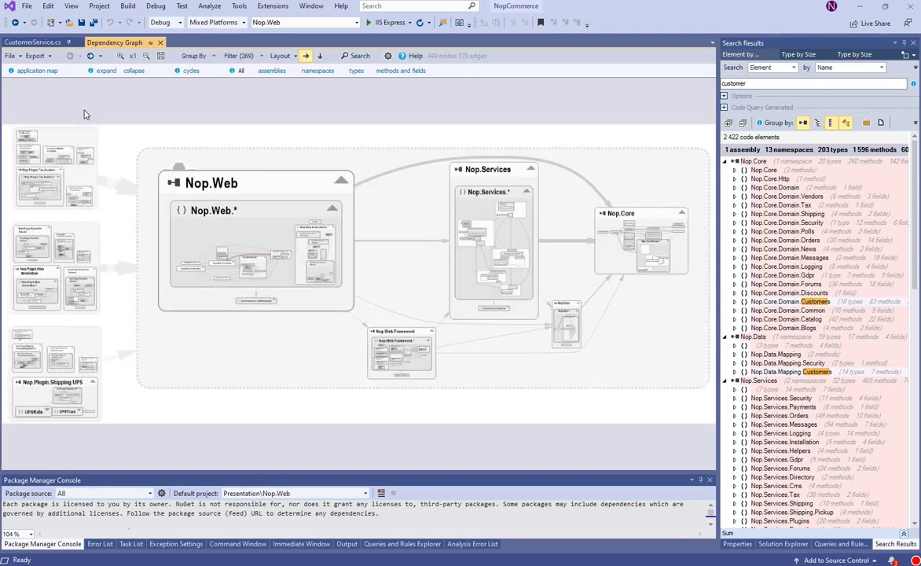
left_click(784, 543)
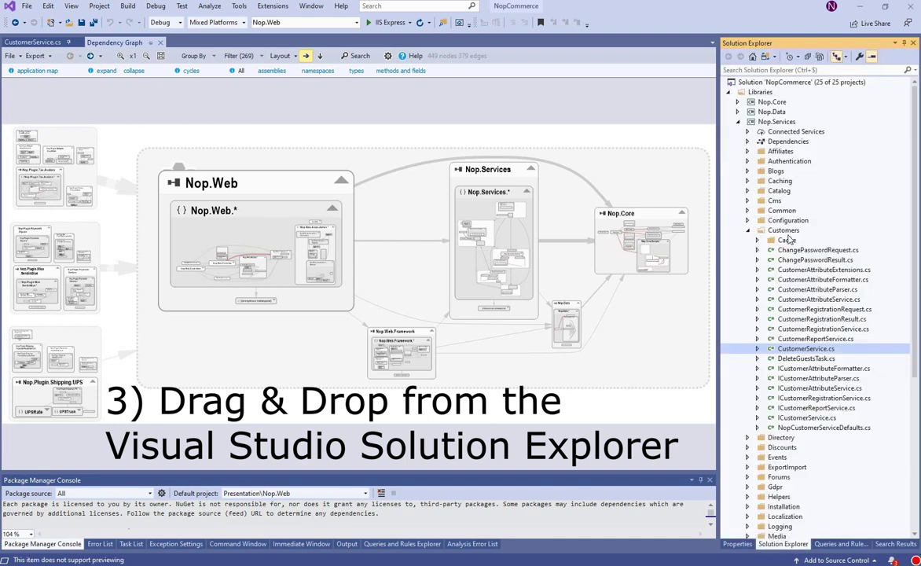
left_click_drag(784, 230, 664, 248)
left_click_drag(577, 260, 561, 264)
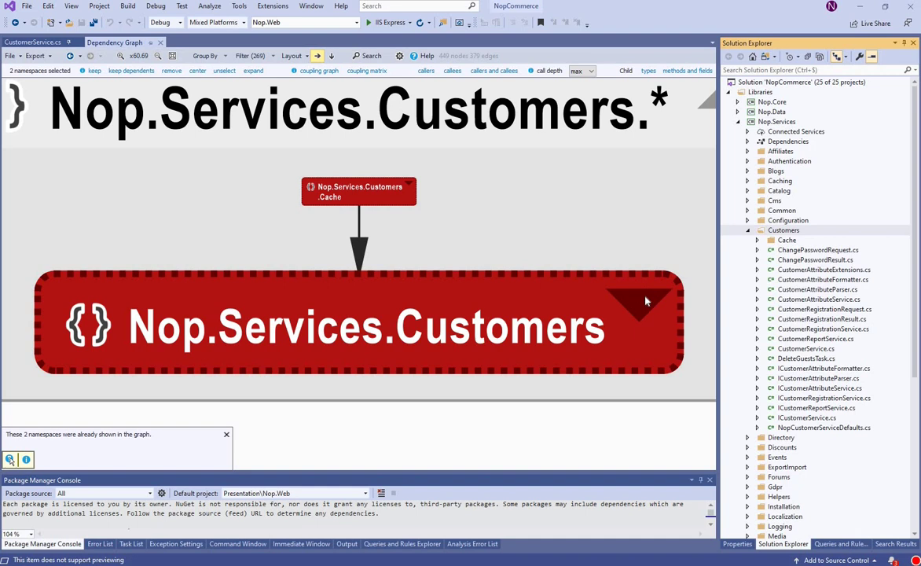
Expand the Nop.Services.Customers namespace and view it both centred and within the whole graph
left_click(645, 301)
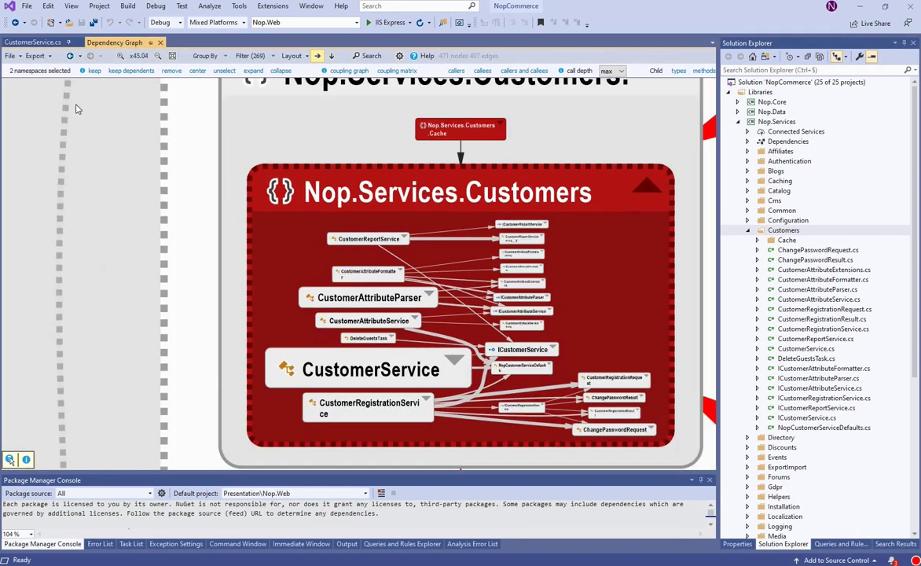
left_click(172, 57)
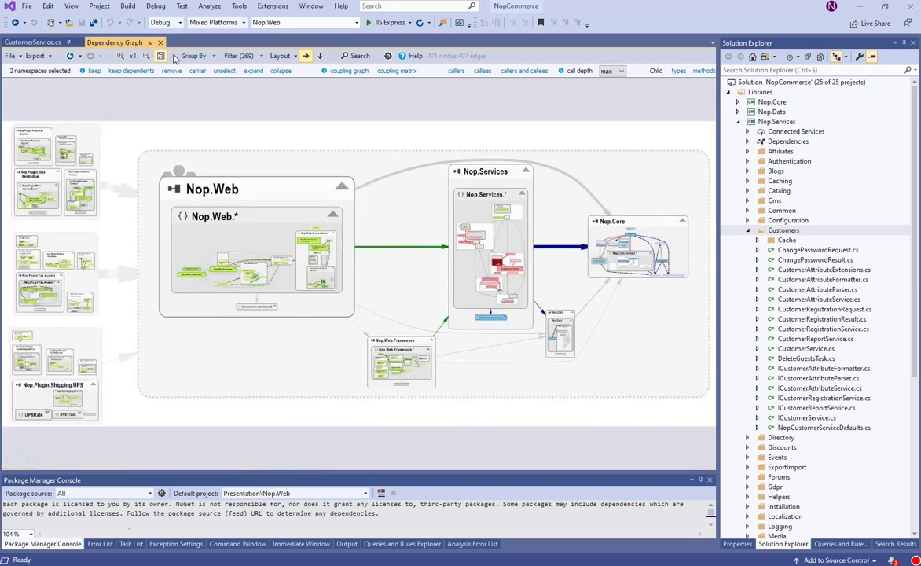
left_click(198, 72)
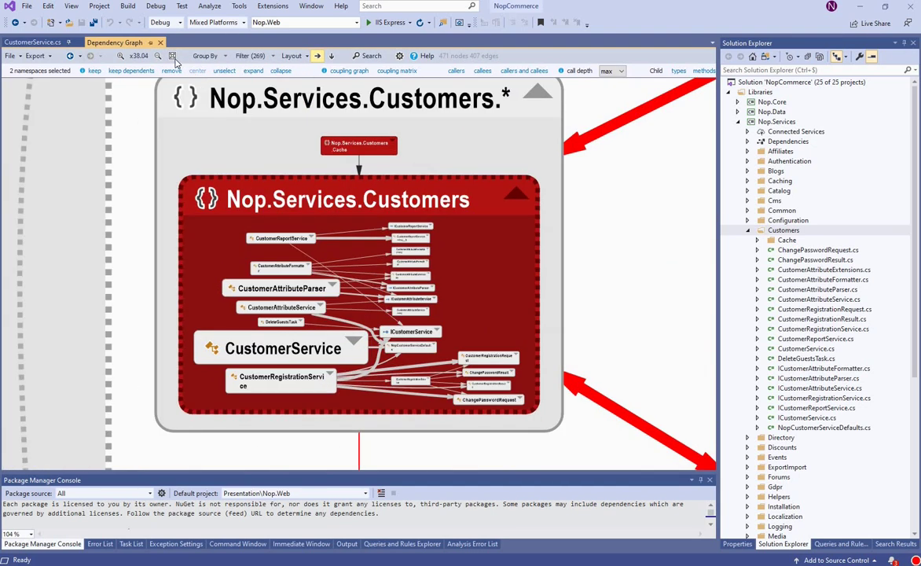
left_click(172, 58)
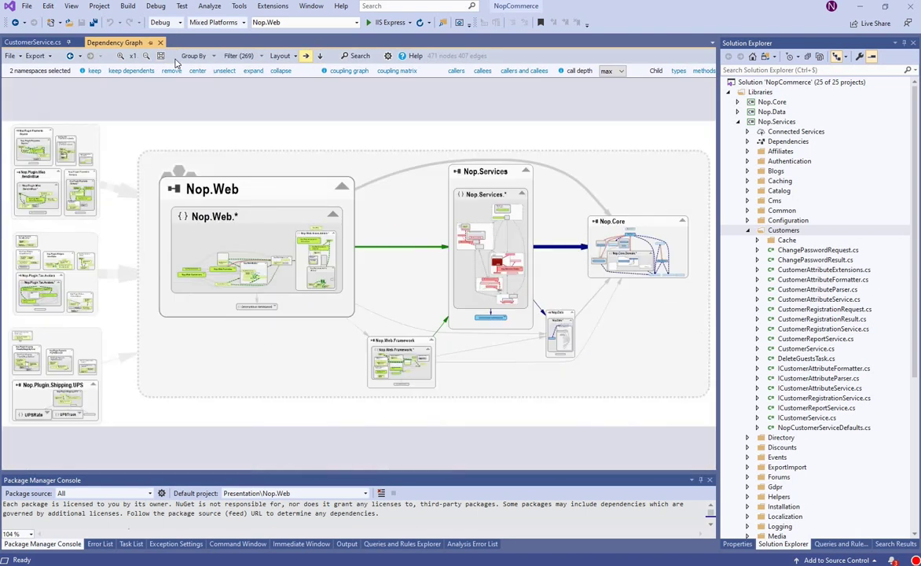
Show the graph's colour legend and examine callers and callees of the selected Customers namespaces across Nop.Web, Nop.Services and Nop.Core
left_click(412, 56)
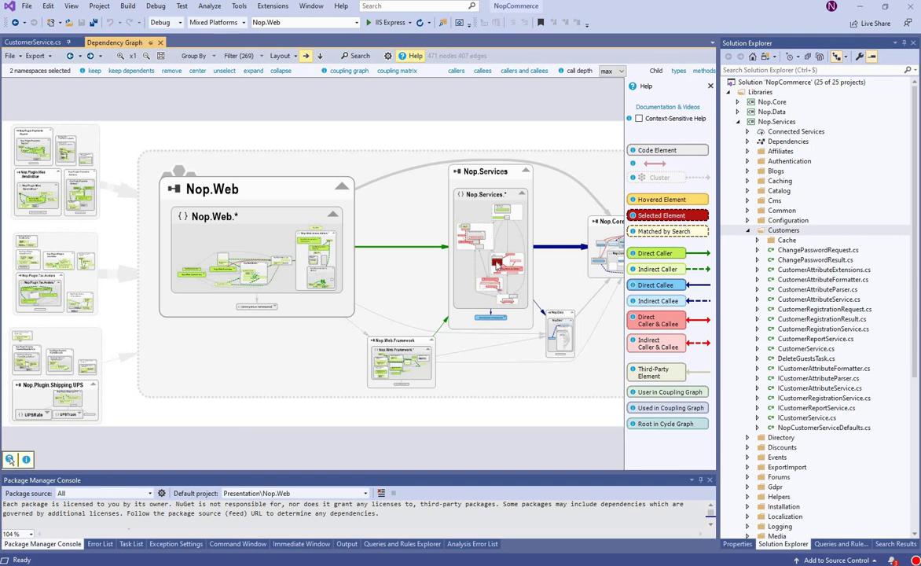
scroll(496, 263, "up", 5)
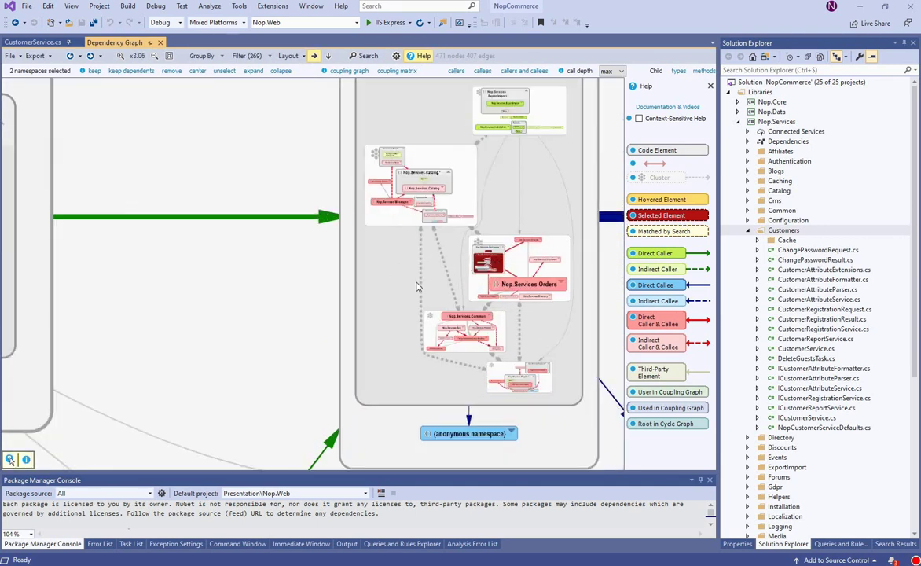
left_click_drag(212, 269, 514, 271)
left_click_drag(184, 304, 275, 287)
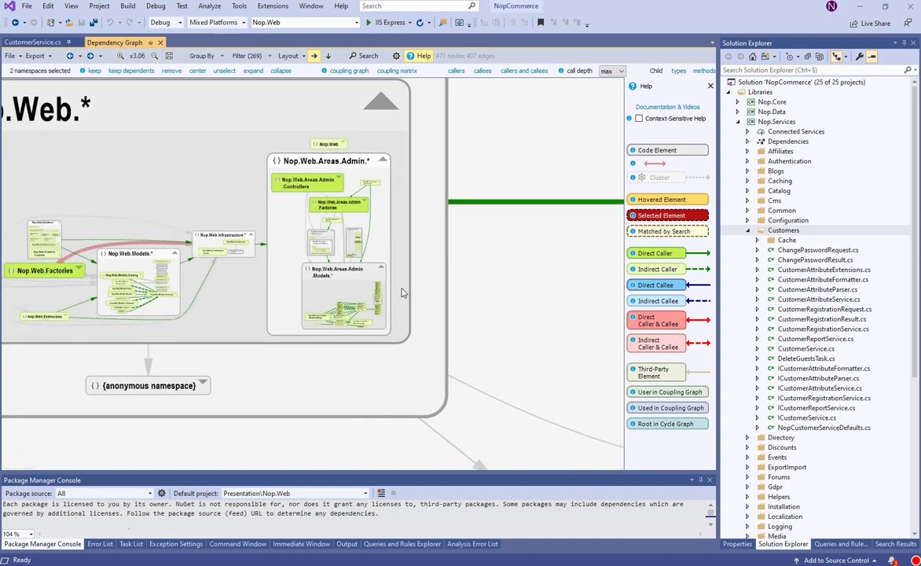
left_click_drag(548, 288, 261, 309)
left_click_drag(559, 314, 304, 323)
left_click_drag(500, 296, 197, 330)
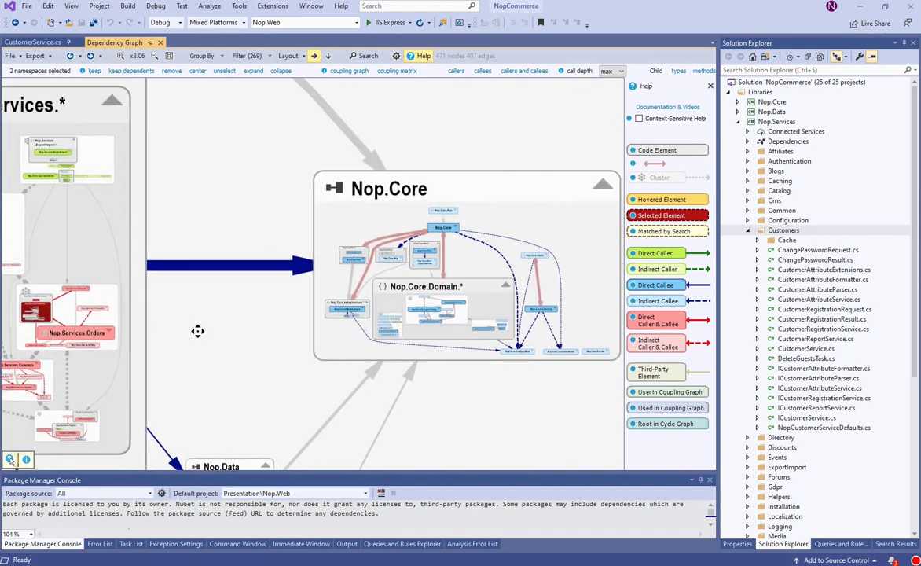
left_click_drag(271, 307, 320, 295)
scroll(211, 310, "up", 3)
left_click_drag(205, 325, 346, 331)
scroll(347, 335, "down", 4)
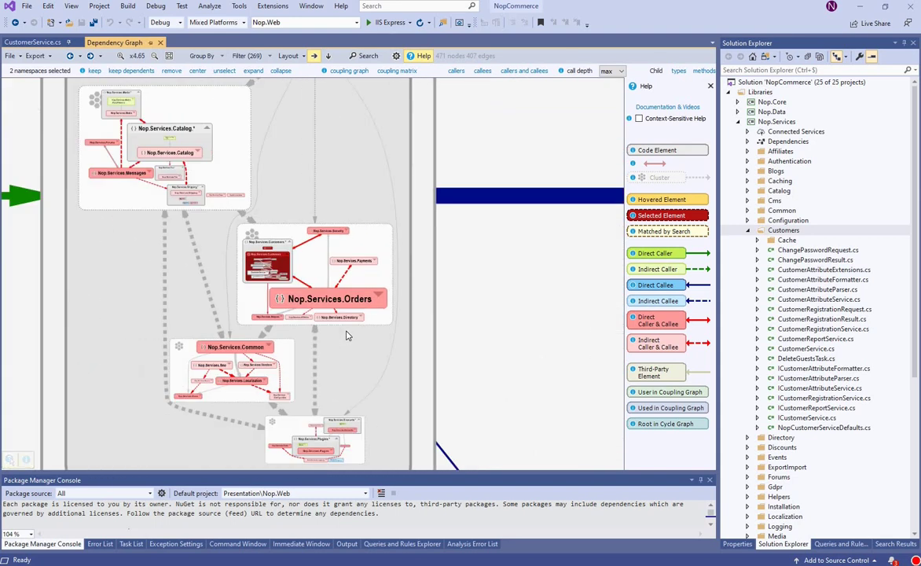
left_click_drag(346, 330, 340, 301)
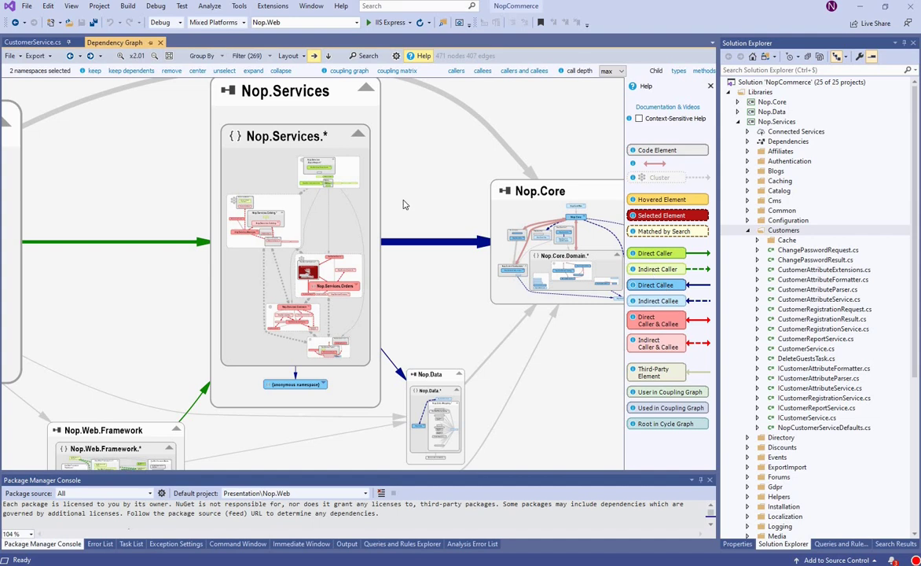
Reduce the graph to the elements dependent on the selected Customers namespaces
left_click(131, 71)
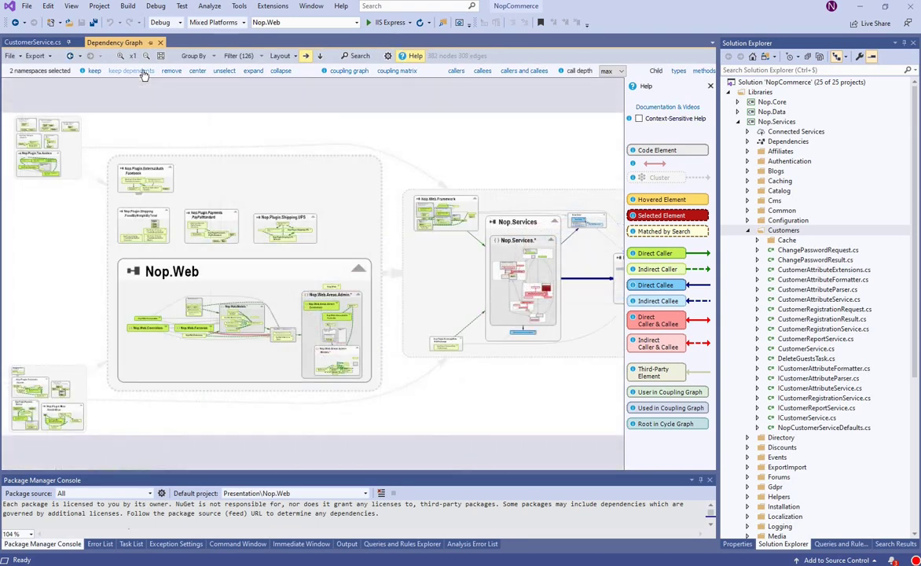
Show the Nop.Services project on the dependency graph and lay the graph out from top to bottom
double_click(774, 122)
right_click(759, 126)
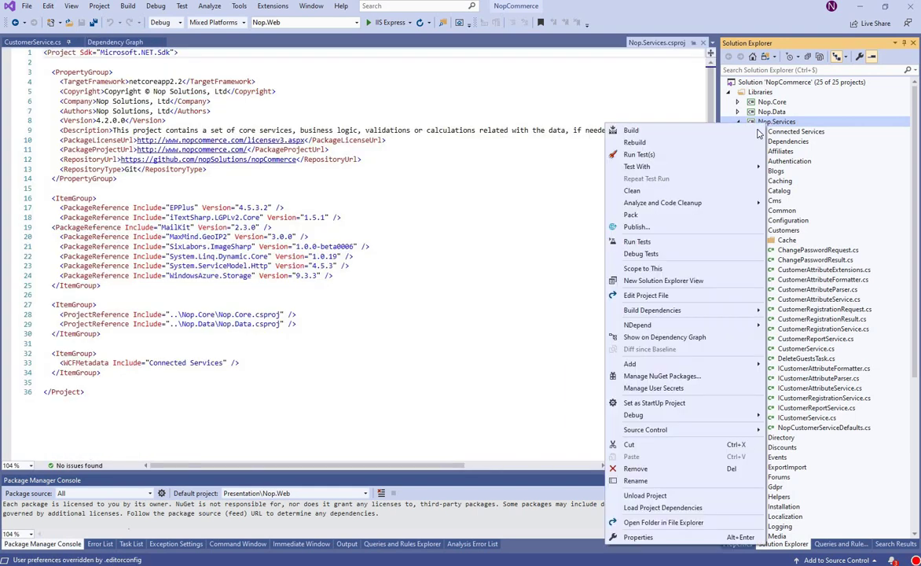
left_click(682, 338)
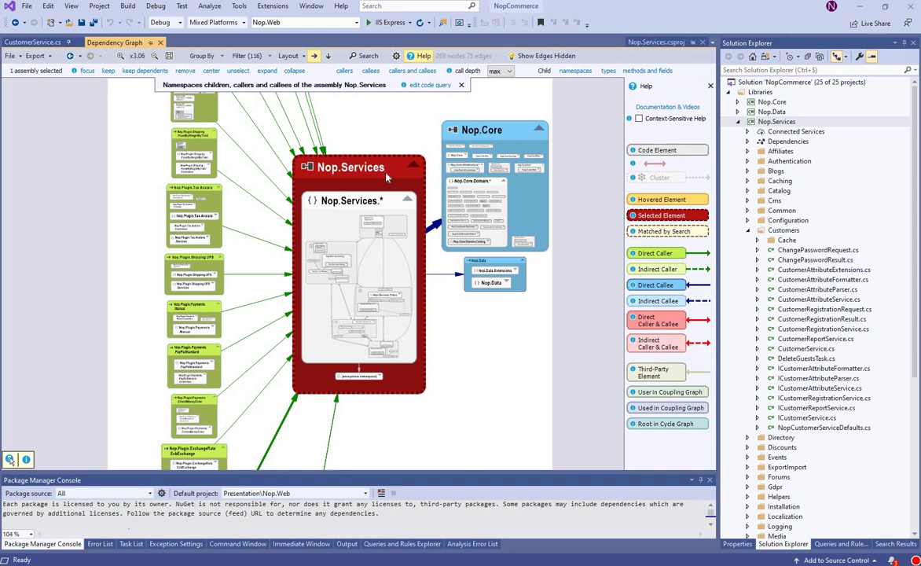
left_click(385, 174)
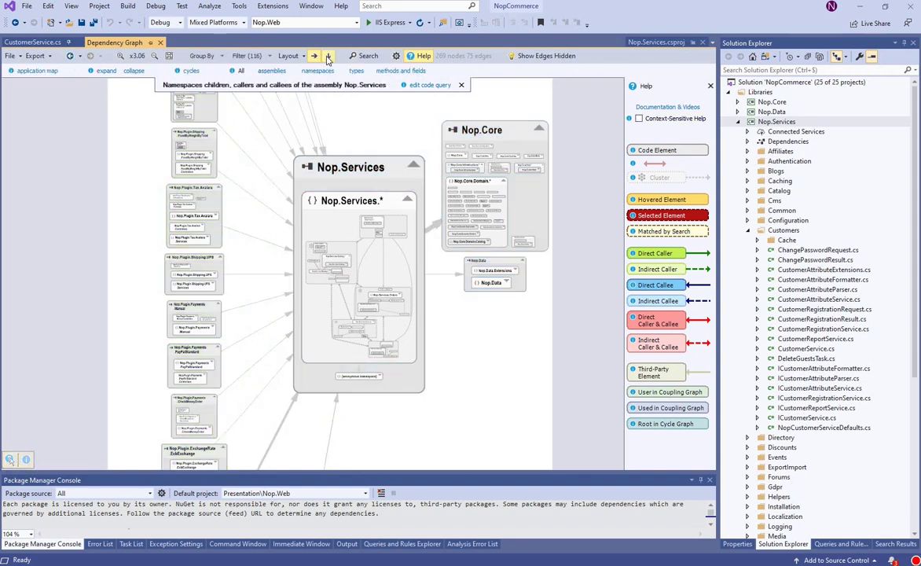
left_click(329, 59)
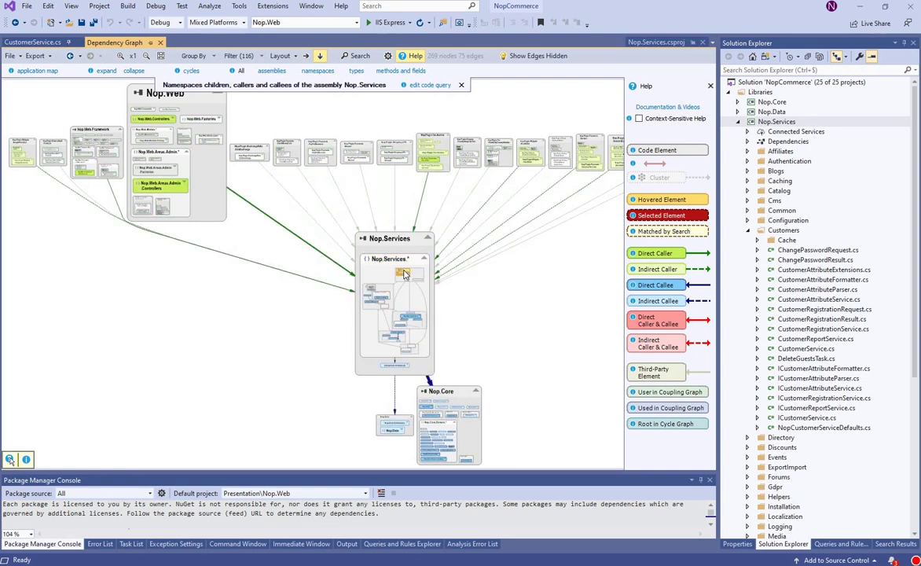
Open the code query that generates the Nop.Services graph and examine its child, caller and callee namespaces
left_click(442, 88)
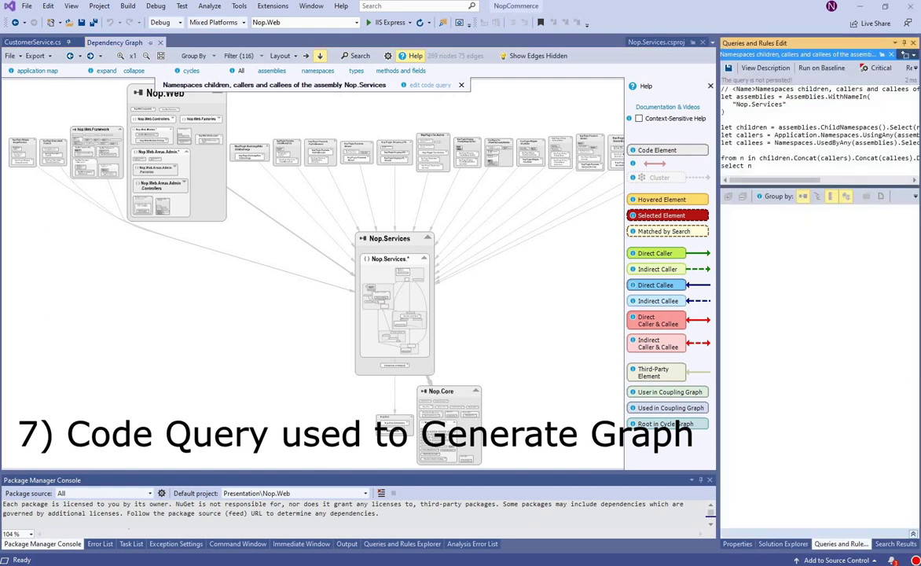
key("ctrl+a")
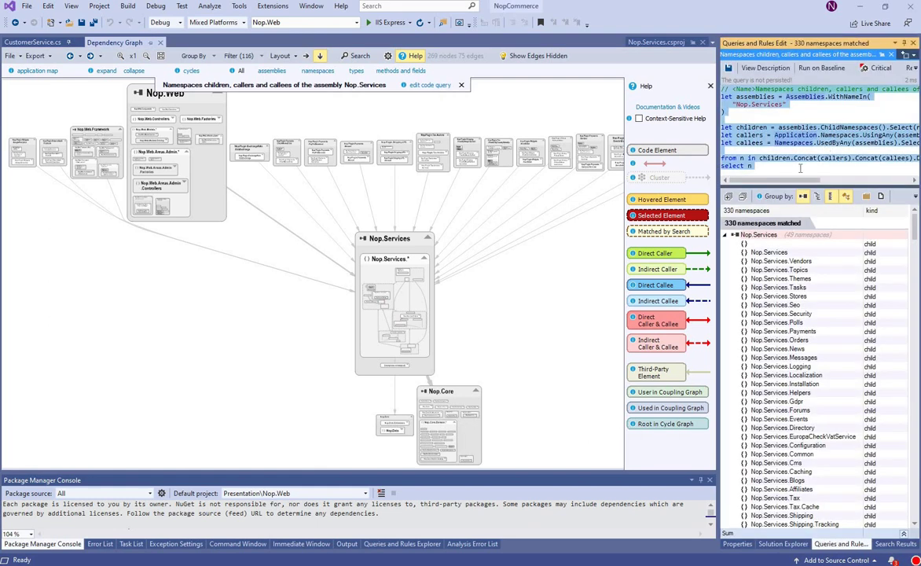
mouse_move(744, 181)
left_mouse_down()
mouse_move(817, 183)
mouse_move(735, 185)
left_mouse_up()
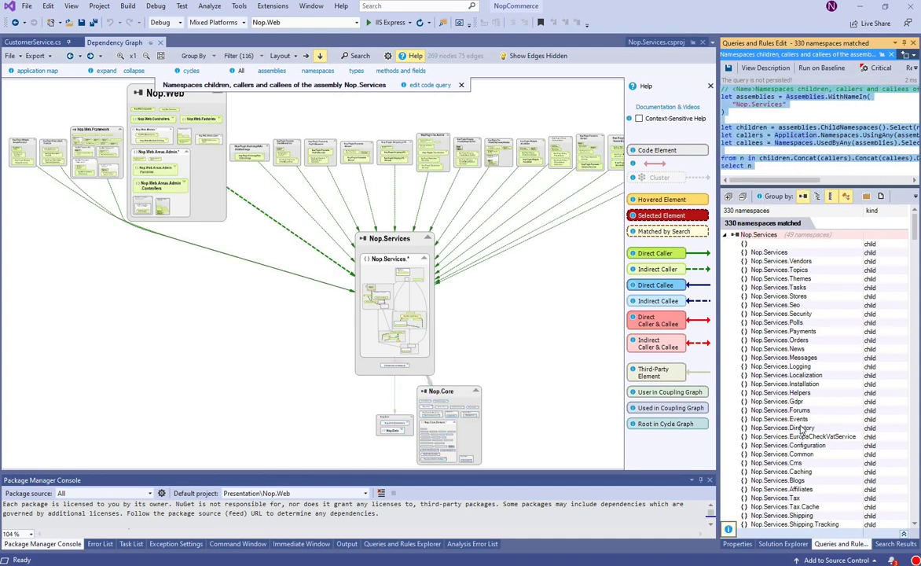
left_click(913, 257)
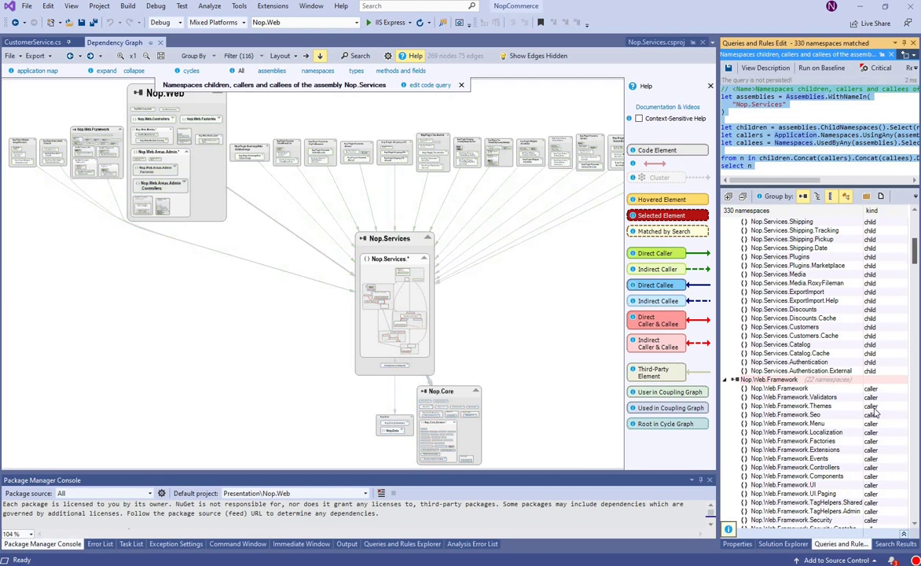
scroll(817, 338, "down", 10)
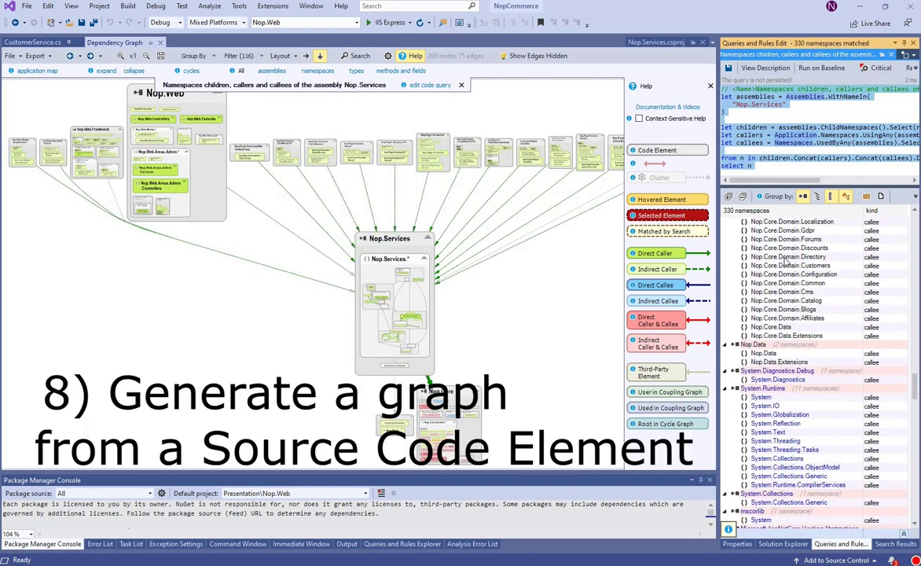
Show the CustomerService class from CustomerService.cs on the dependency graph and lay the graph out from left to right
left_click(25, 43)
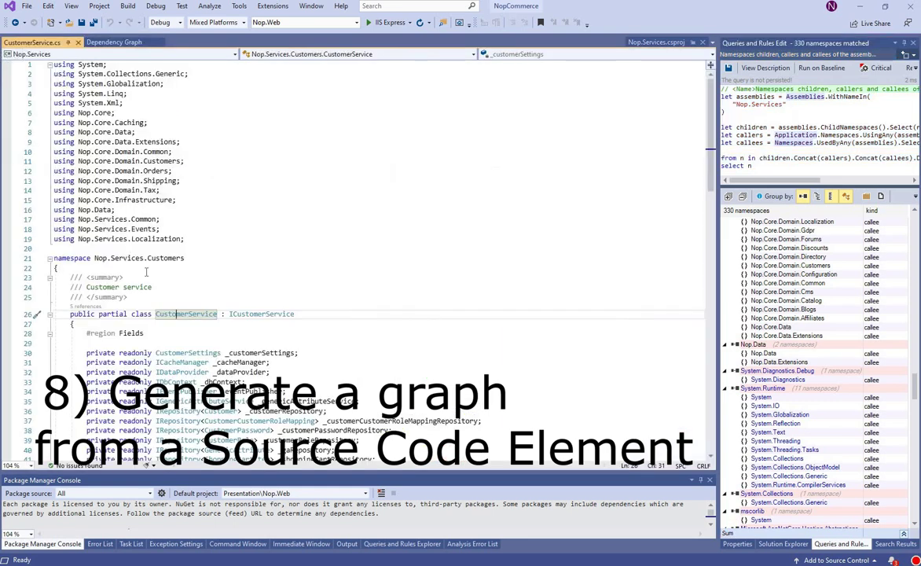
right_click(191, 317)
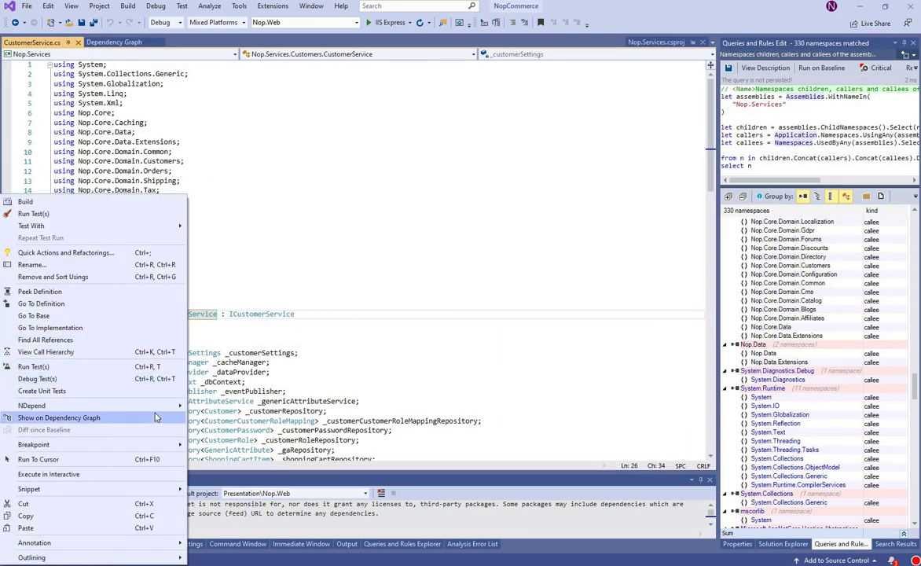
left_click(156, 418)
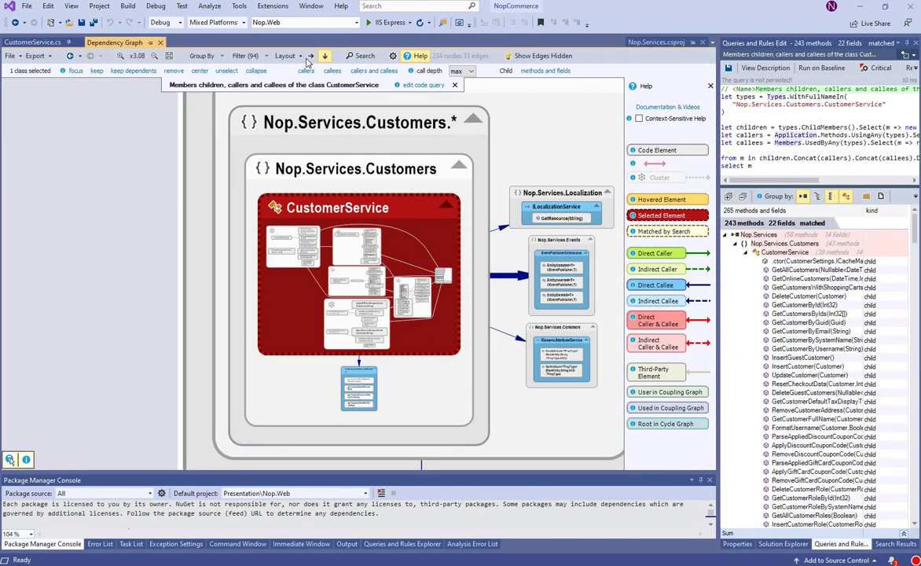
left_click(311, 58)
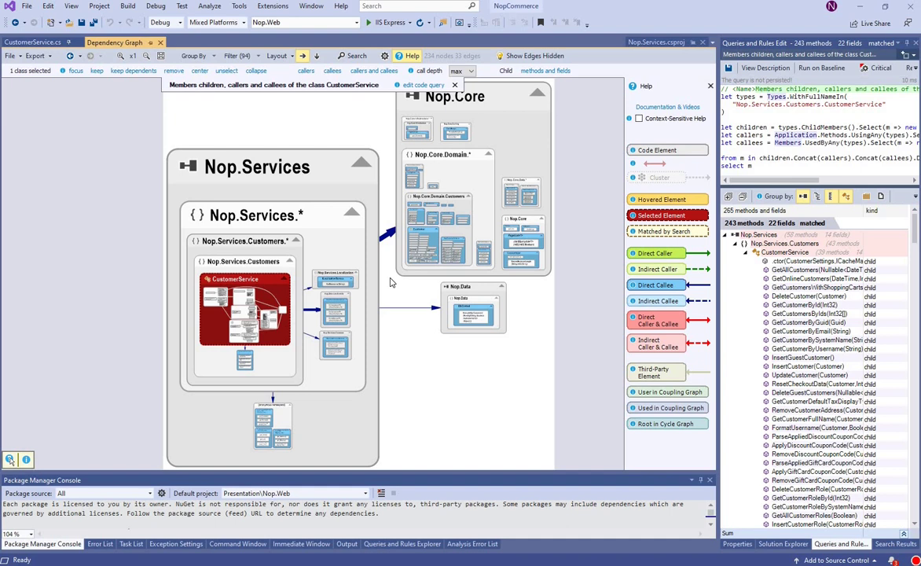
Graph the coupling between the Nop.Services.Customers.* and Nop.Services.Events namespaces and select the generating query's text
double_click(315, 307)
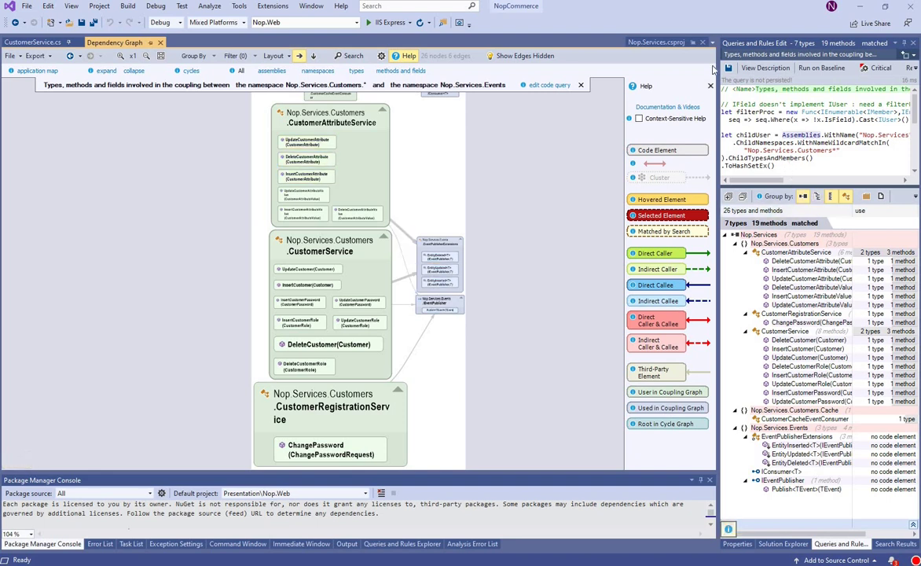
left_click_drag(786, 167, 780, 128)
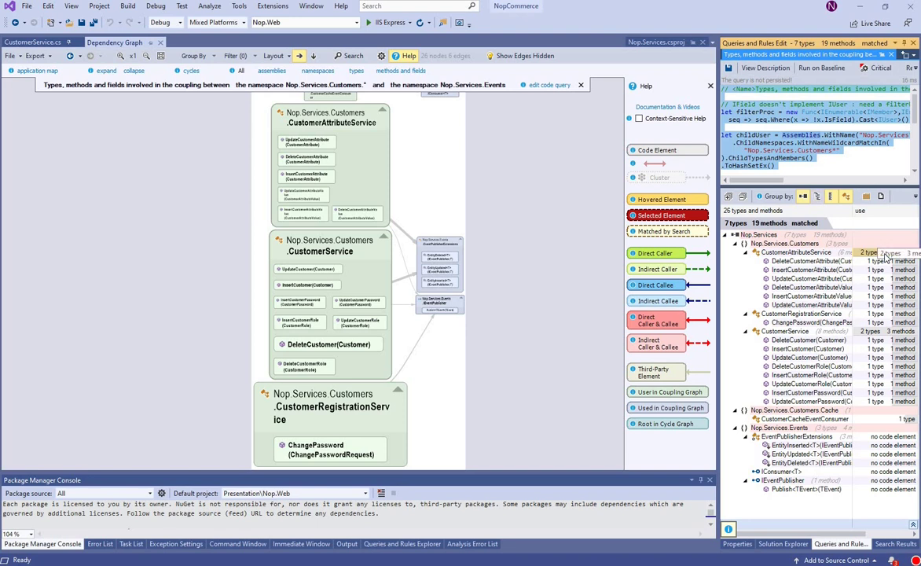
Examine which elements CustomerAttributeService uses and which elements use EventPublisherExtensions in the coupling query result
left_click(886, 255)
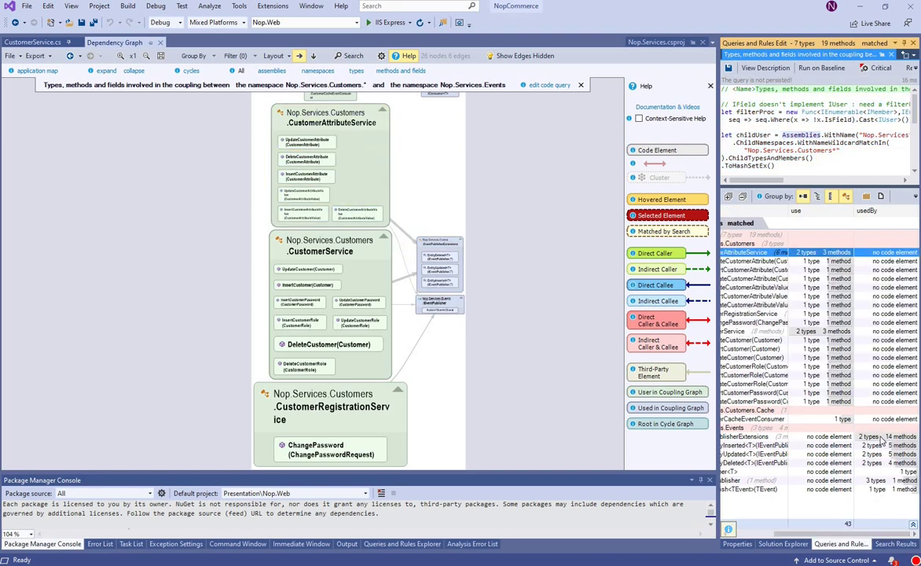
left_click(882, 438)
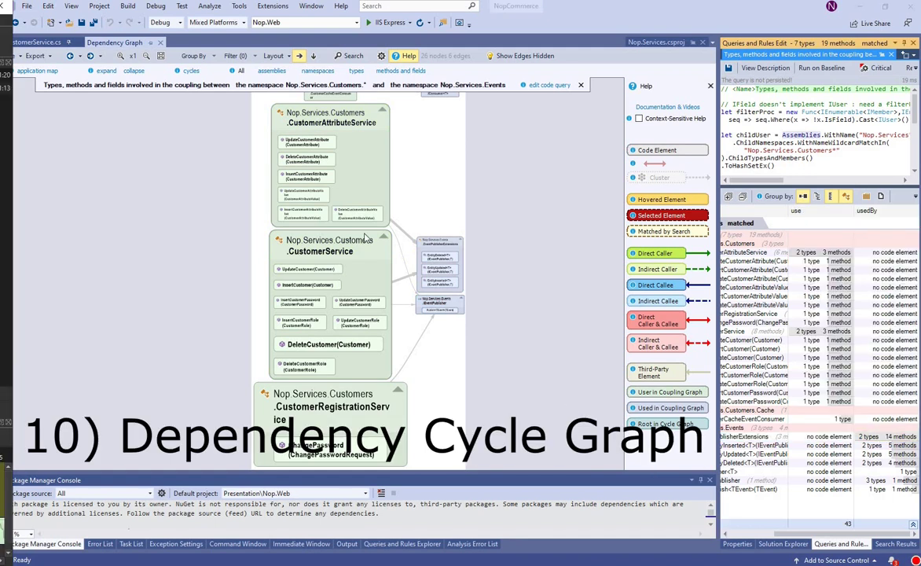
Query for namespace dependency cycles, graph the 30 namespaces in the Nop.Services.Vendors cycle, and lay the graph out from top to bottom
left_click(187, 73)
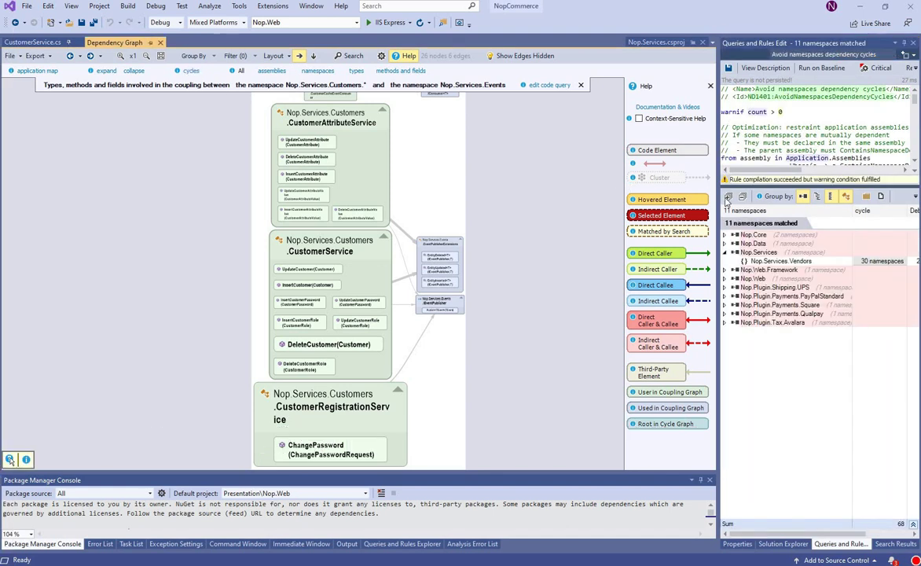
left_click(728, 197)
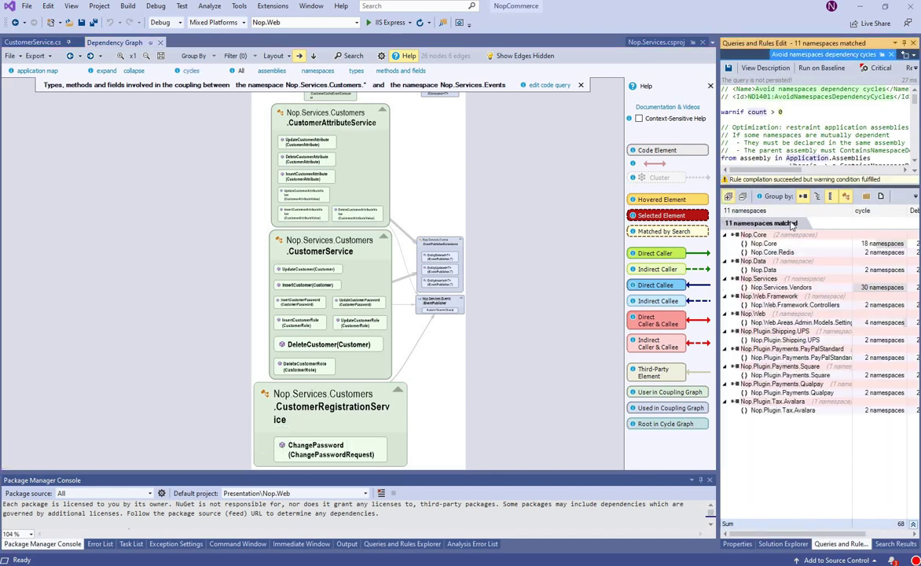
right_click(868, 290)
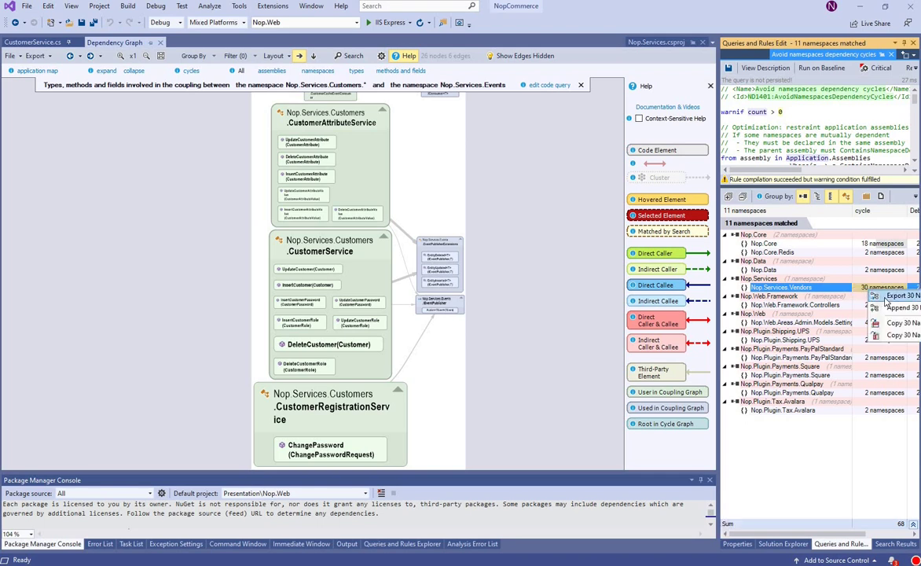
left_click(888, 297)
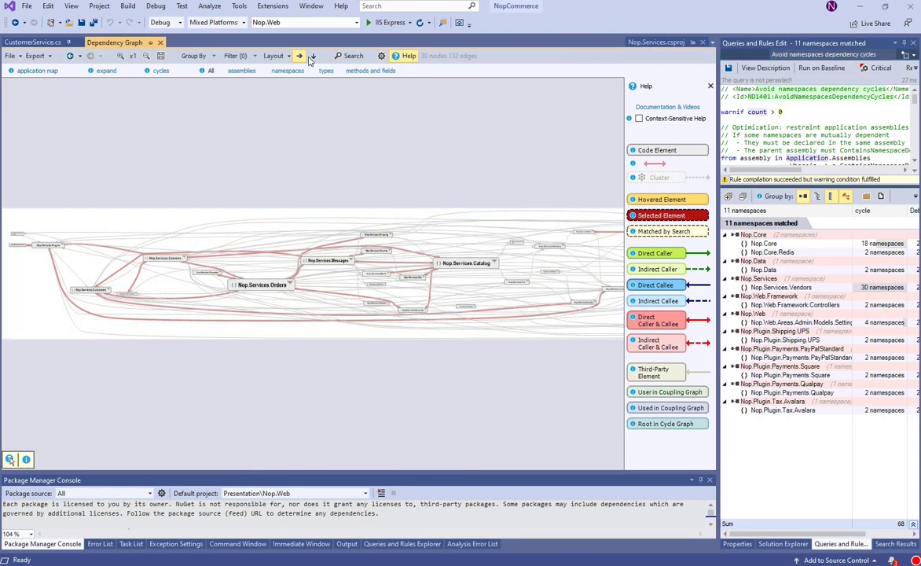
left_click(312, 57)
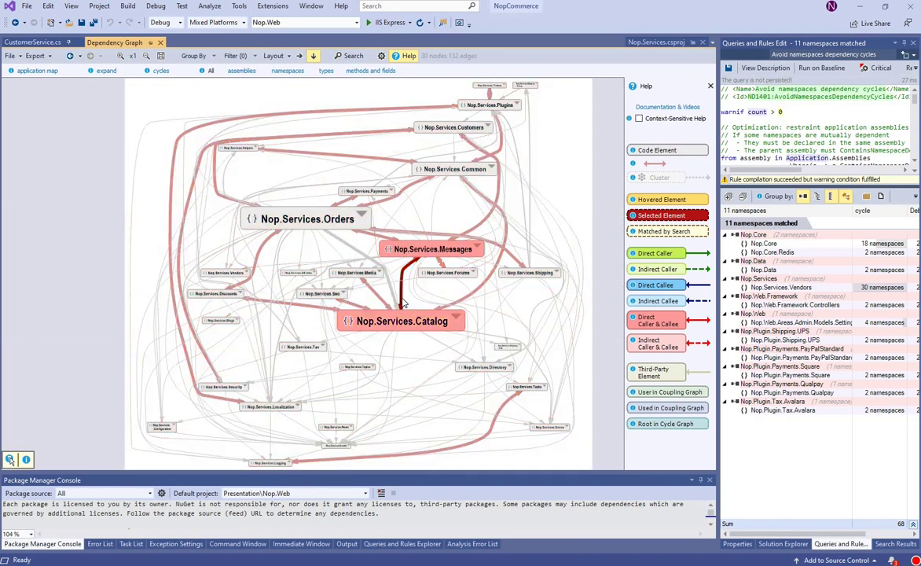
Inspect the coupling between Nop.Services.Messages and Nop.Services.Catalog with the help pane closed, and return to the cycle graph
double_click(403, 303)
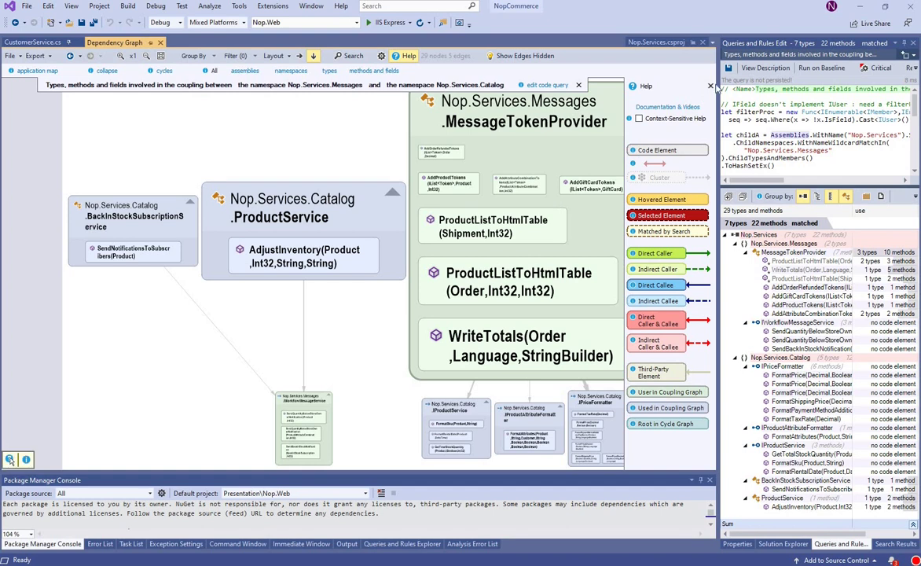
left_click(709, 87)
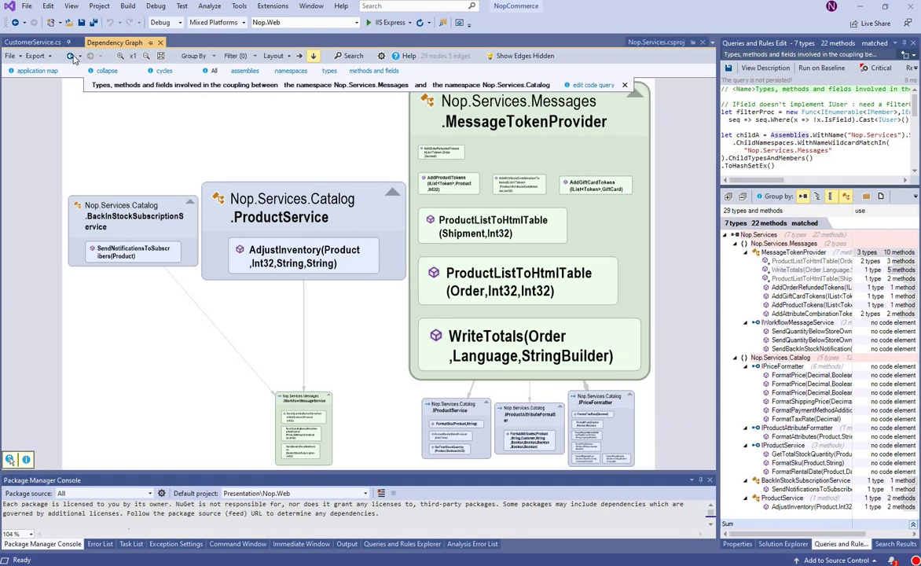
left_click(71, 56)
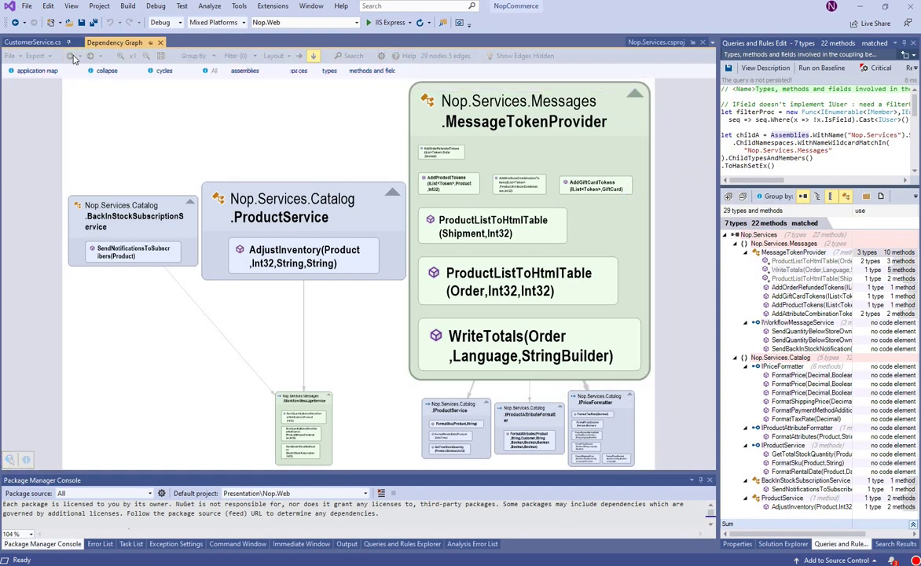
Group the cycle graph by Cluster Complex Element Sets in addition to Type
left_click(213, 56)
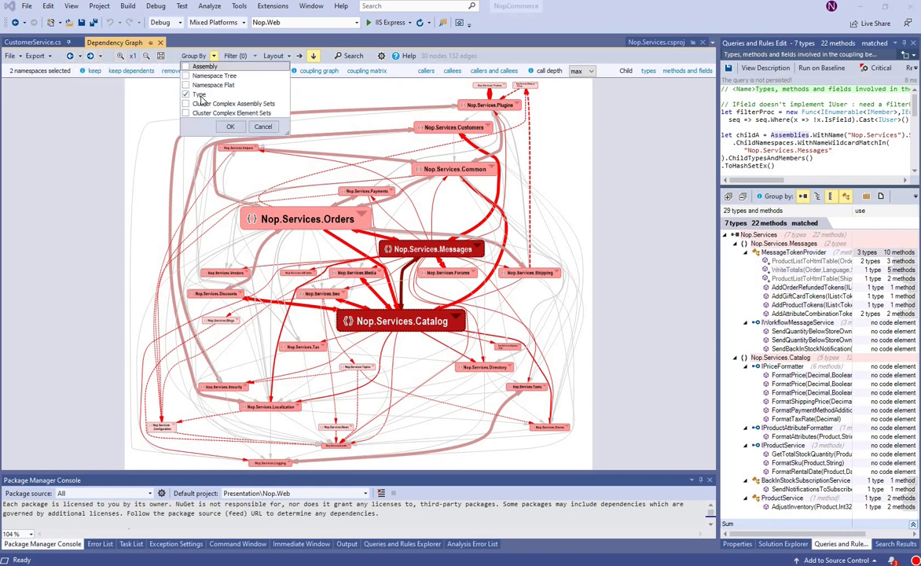
left_click(206, 113)
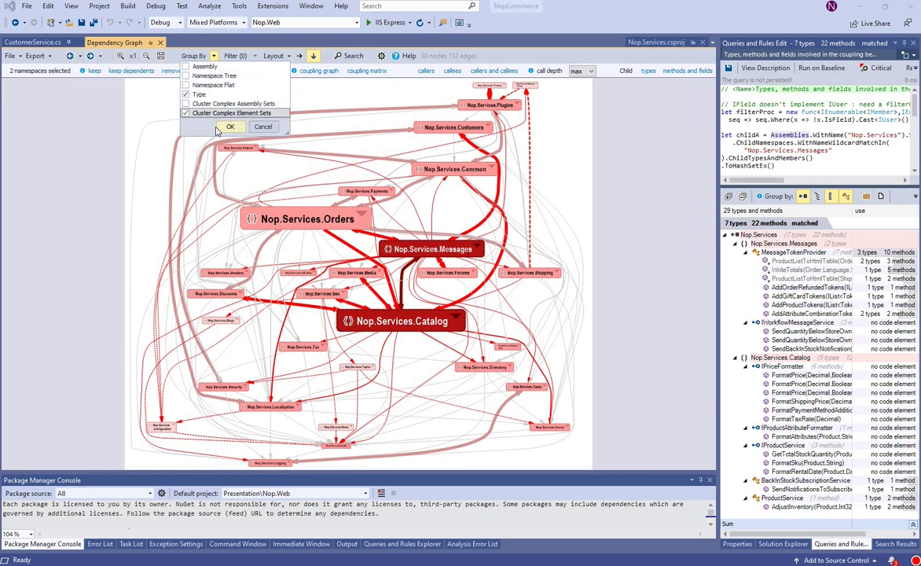
left_click(226, 127)
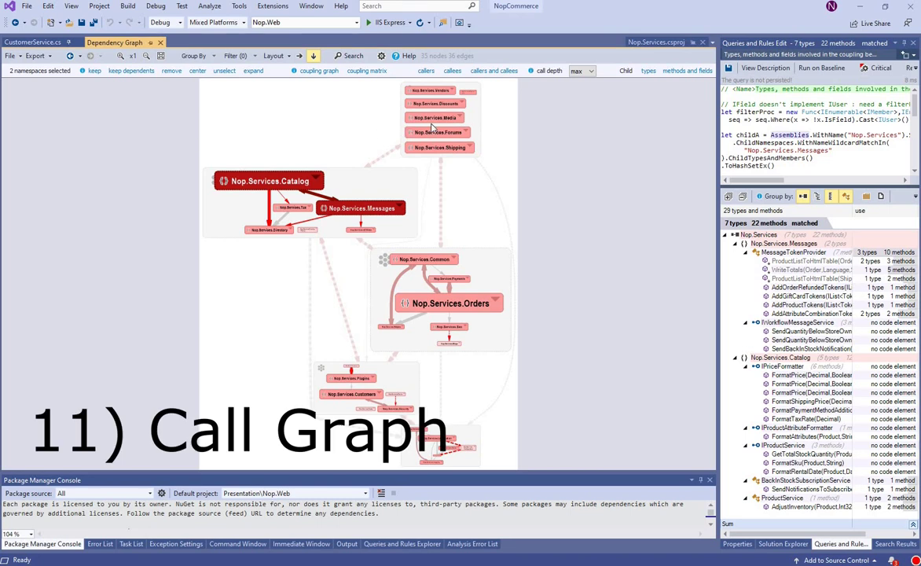
Graph the direct and indirect callers and callees of the two selected namespaces with the call depth limited to 2
left_click(495, 71)
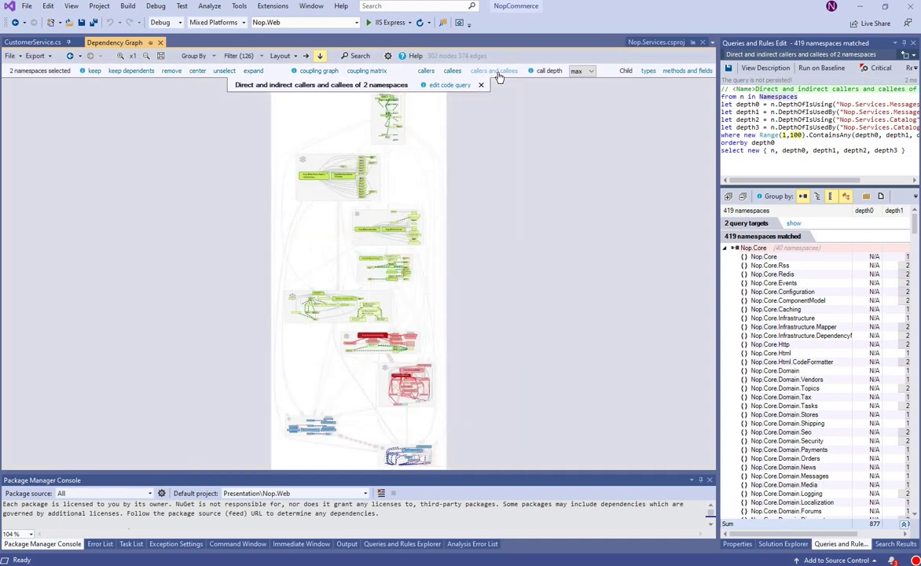
left_click(582, 71)
left_click(576, 97)
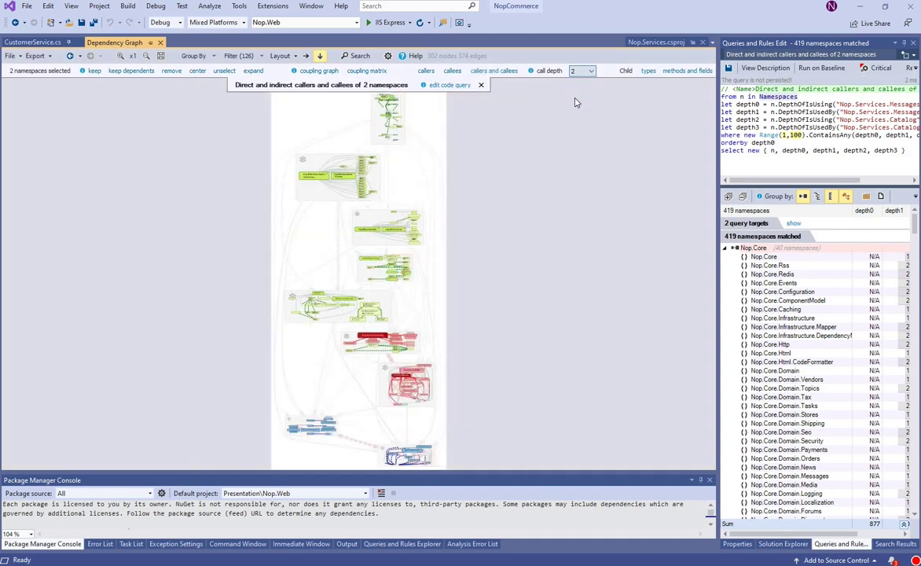
left_click(503, 71)
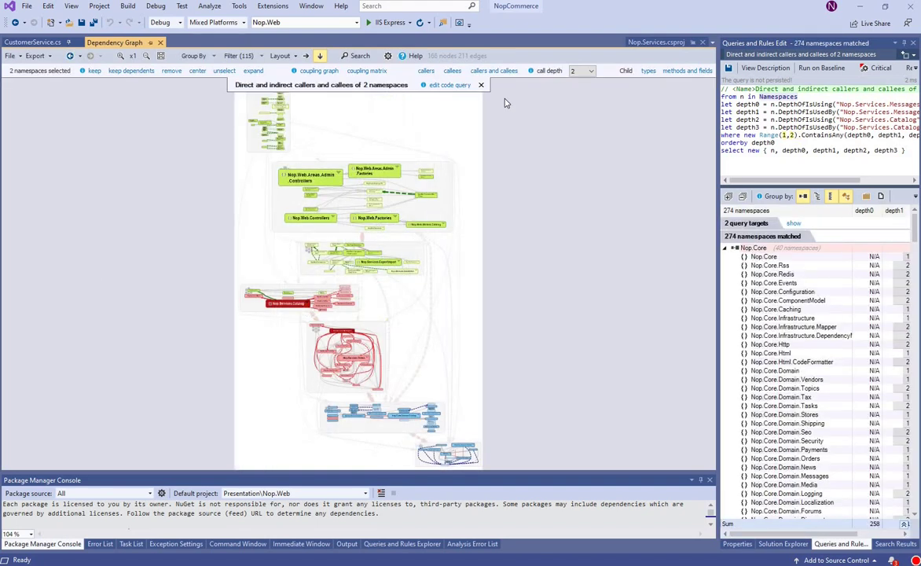
Export the callers and callees graph to an SVG file, review it in the browser, and switch back to Visual Studio
left_click(53, 56)
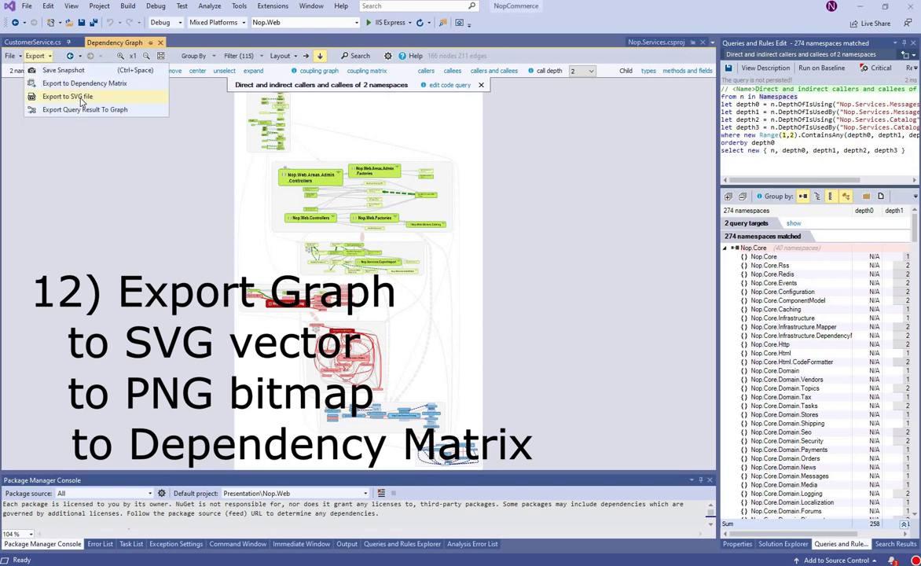
left_click(79, 96)
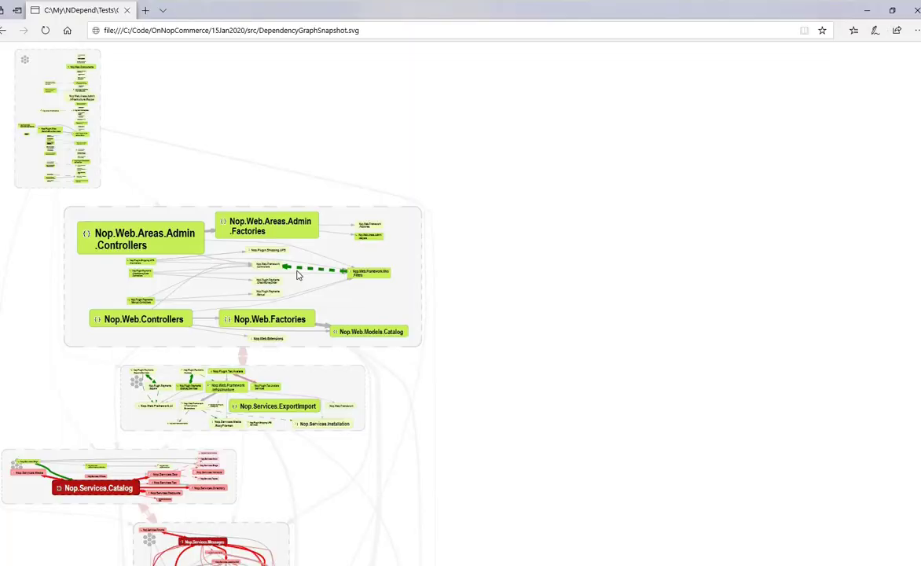
scroll(297, 275, "down", 5)
scroll(297, 275, "up", 4)
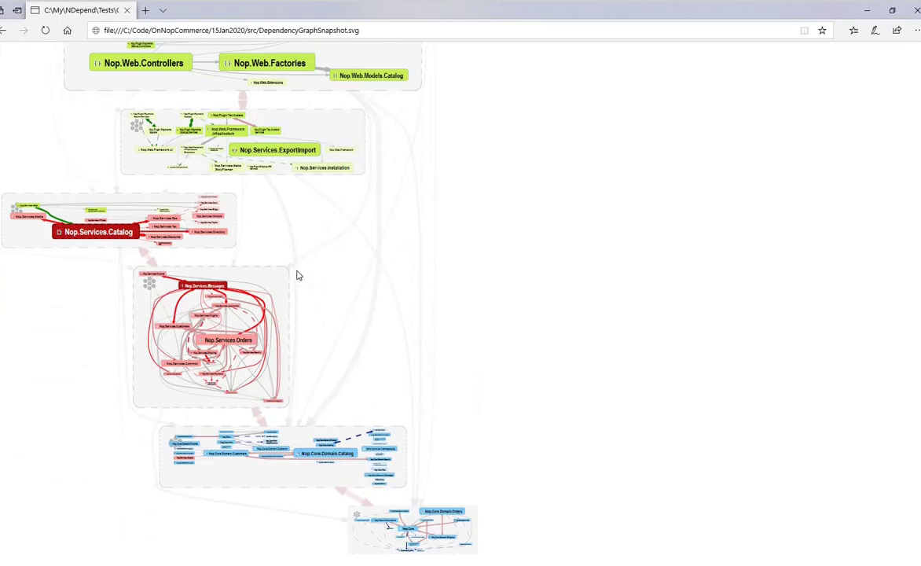
scroll(297, 275, "up", 1)
key("alt+Tab")
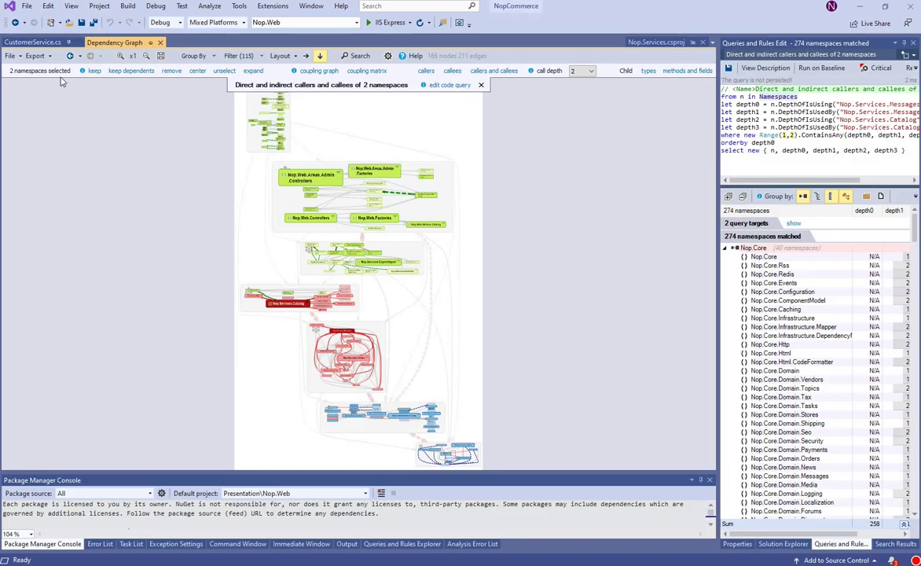
Save a PNG snapshot of the callers and callees graph and look it over in the image viewer
left_click(44, 56)
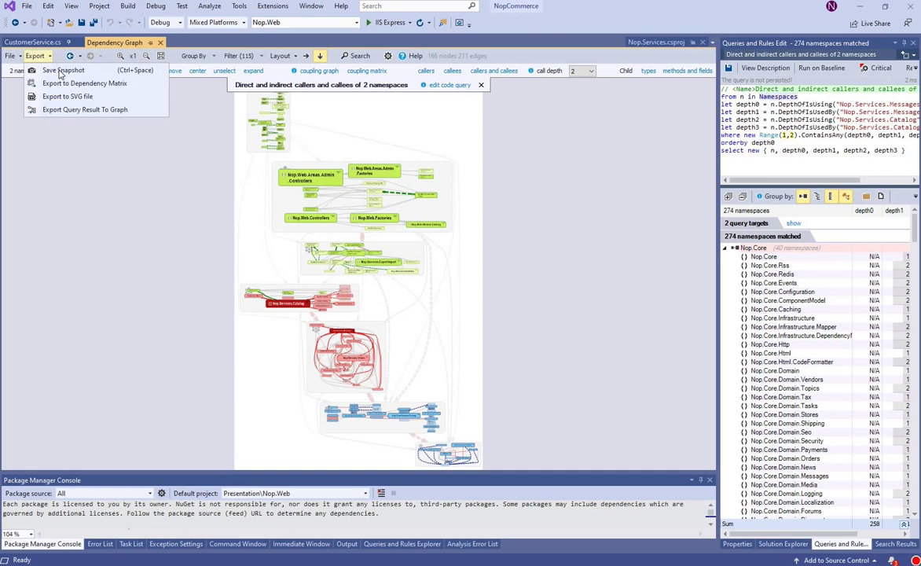
left_click(62, 70)
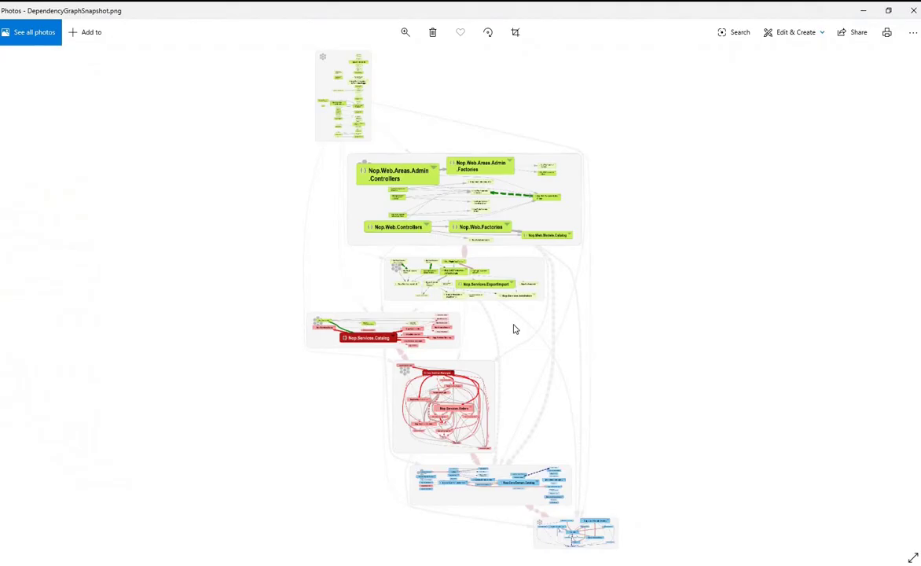
scroll(501, 312, "up", 5)
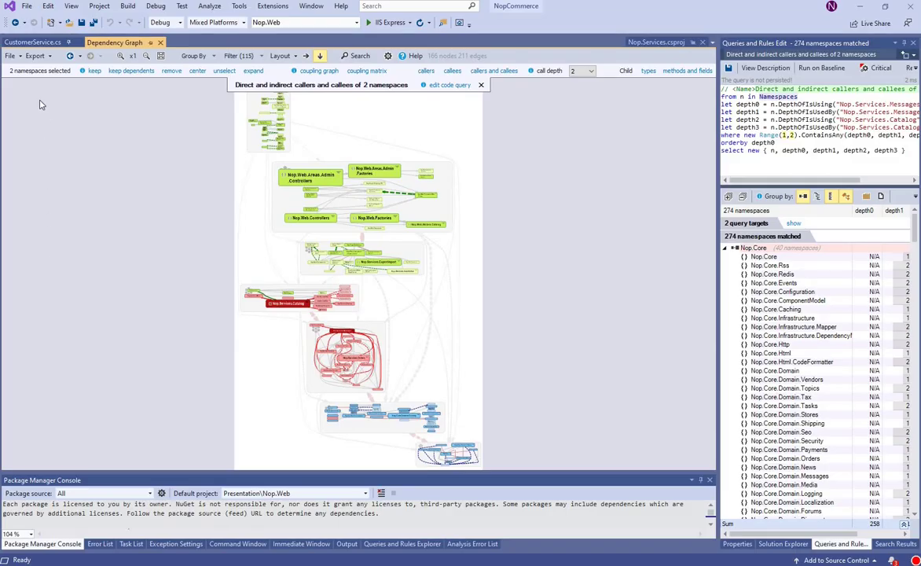
Export the graph to the dependency matrix, view the whole matrix, and return to the dependency graph
left_click(35, 56)
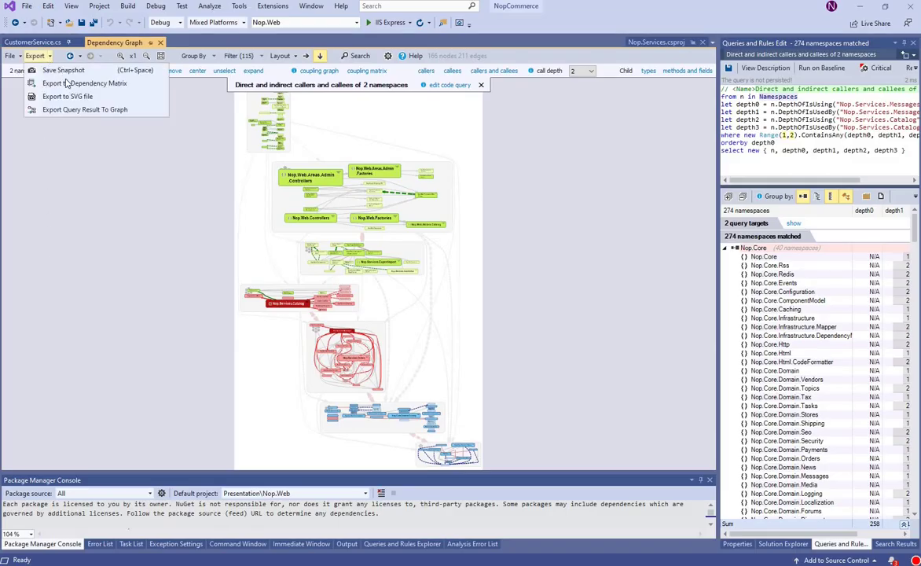
left_click(66, 83)
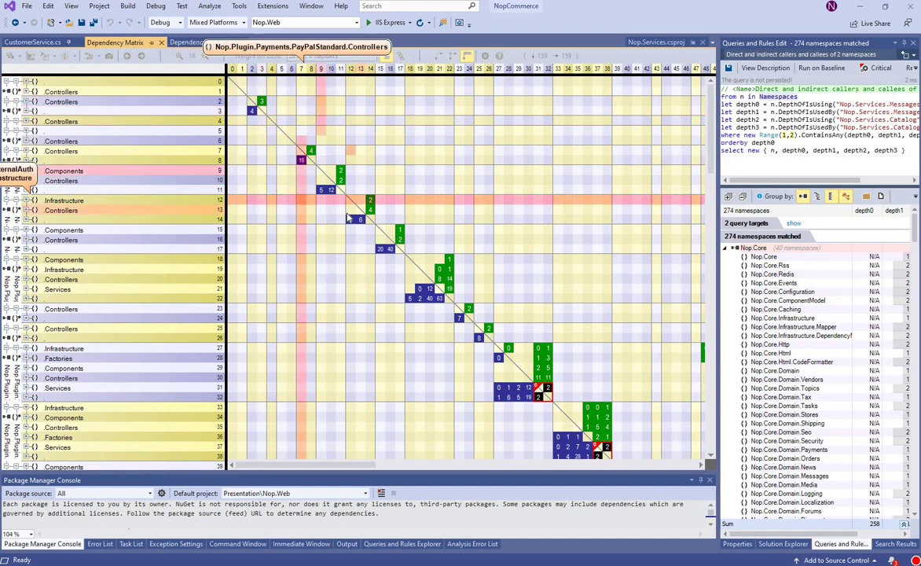
scroll(348, 217, "down", 13)
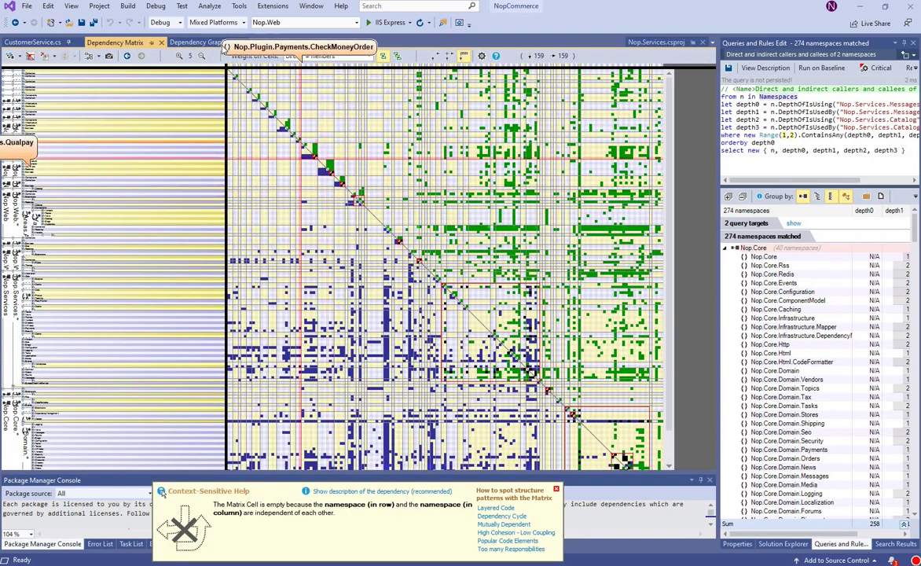
left_click(220, 45)
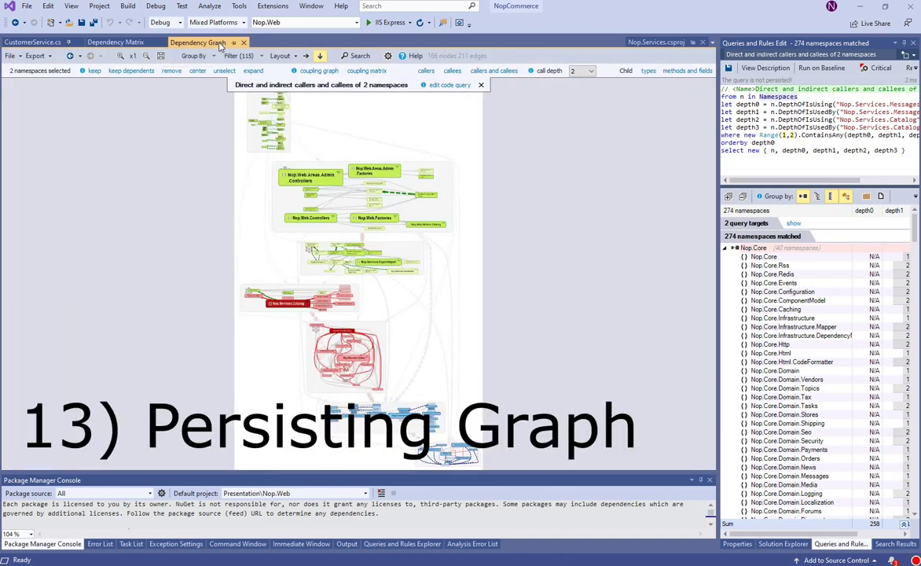
Save the graph to a file named GraphFile with the description "my desc"
left_click(22, 57)
left_click(40, 95)
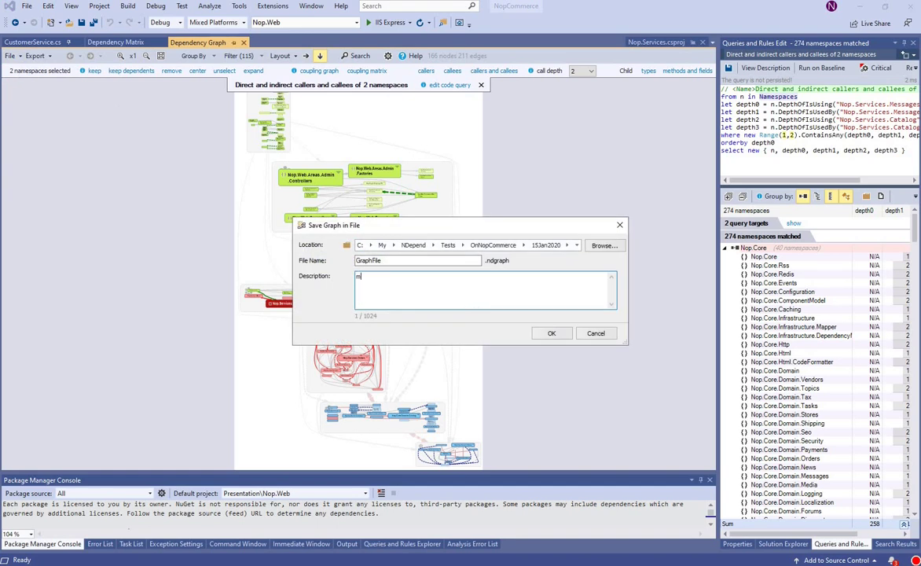
type("my desc")
left_click(551, 333)
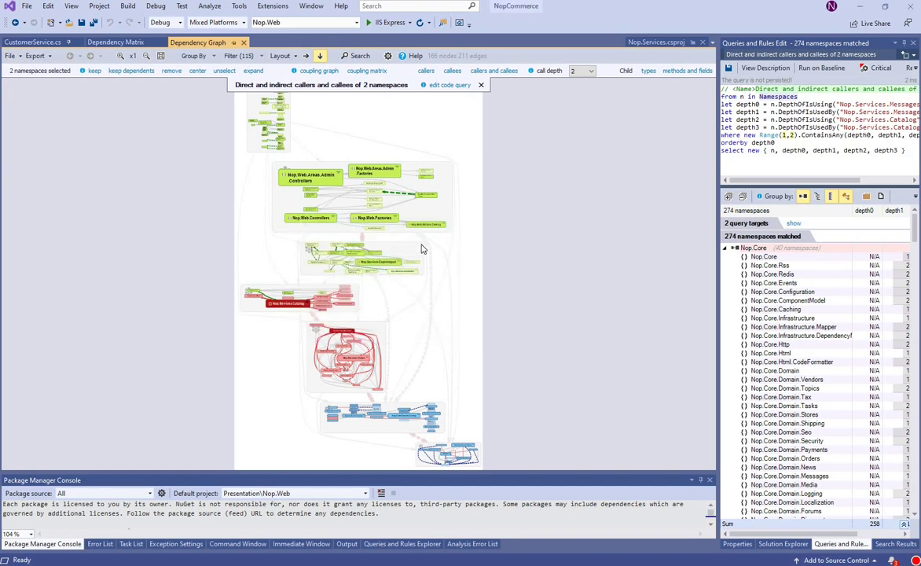
Load the saved graph from GraphFile.ndgraph
left_click(10, 56)
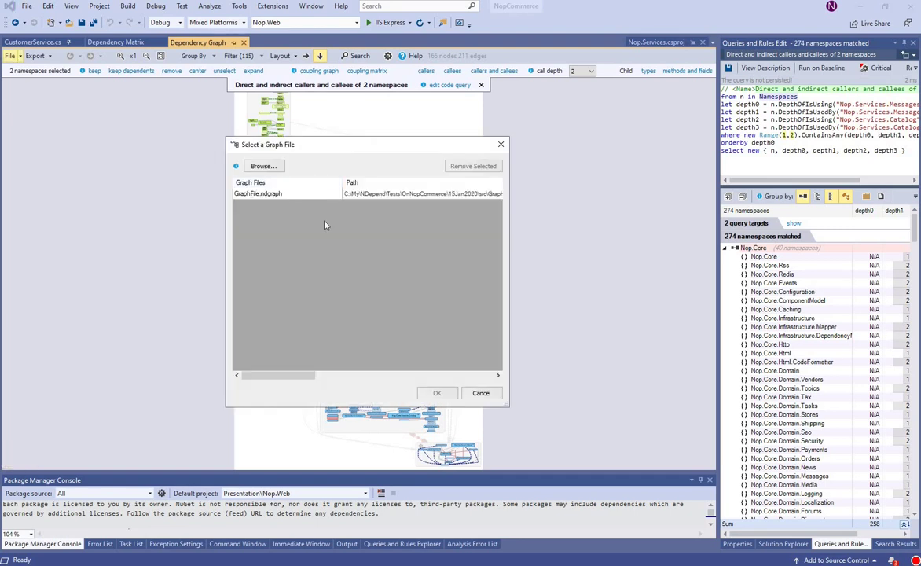
left_click(267, 193)
left_click(436, 392)
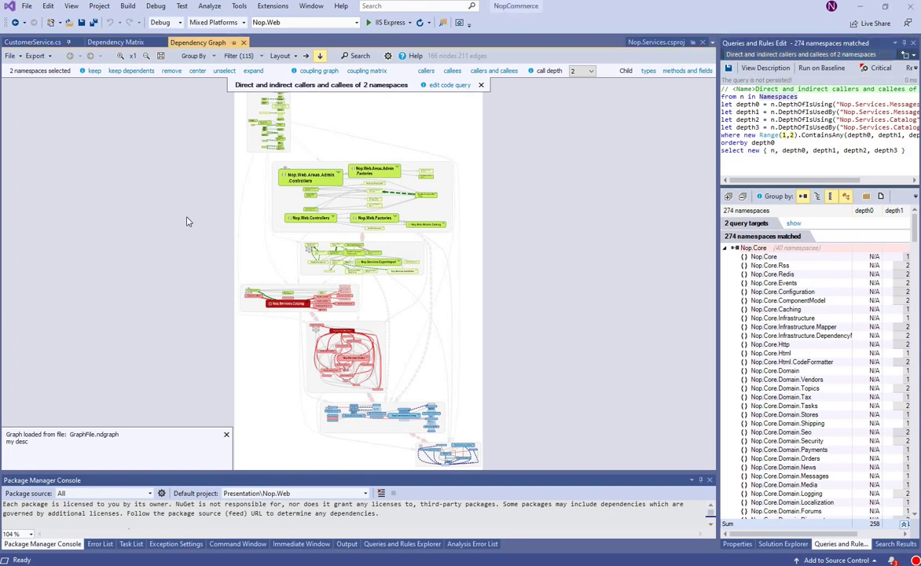
Open the recent .NET Core 3 project from the NDepend start page and show its dependency graph
left_click(260, 6)
mouse_move(228, 45)
mouse_move(143, 268)
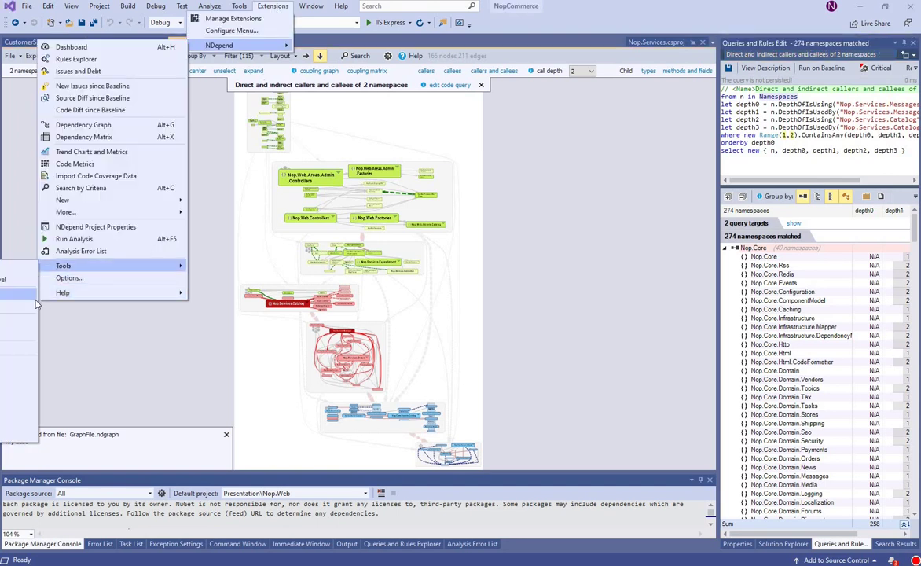
left_click(23, 305)
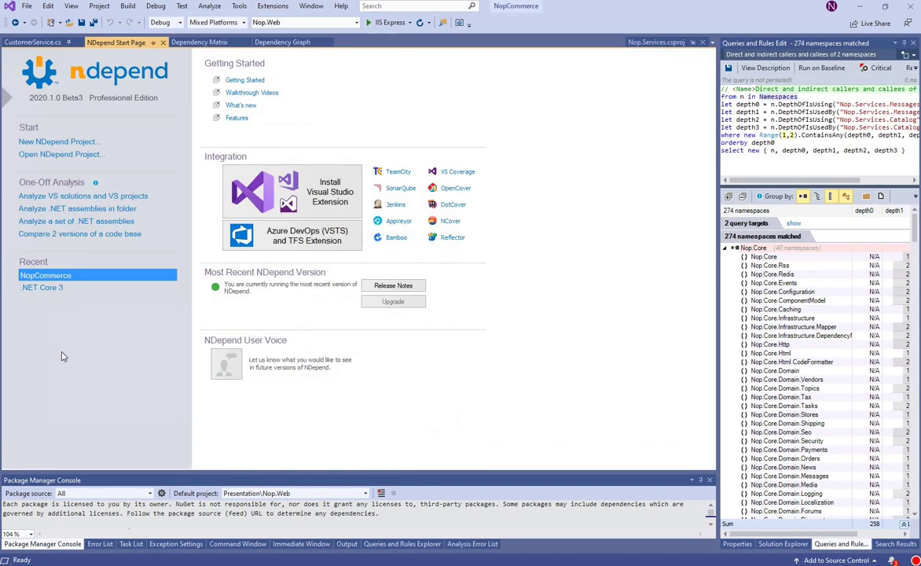
left_click(62, 289)
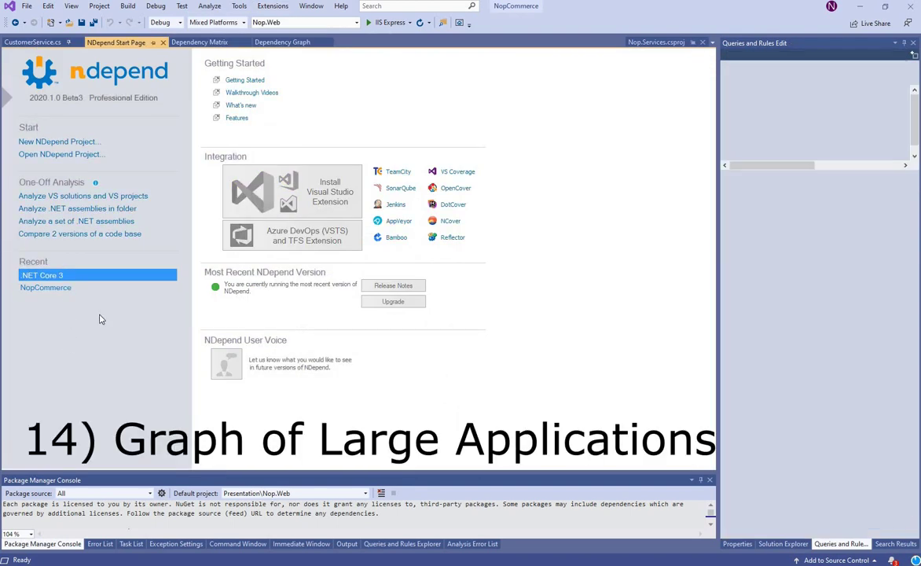
left_click(283, 42)
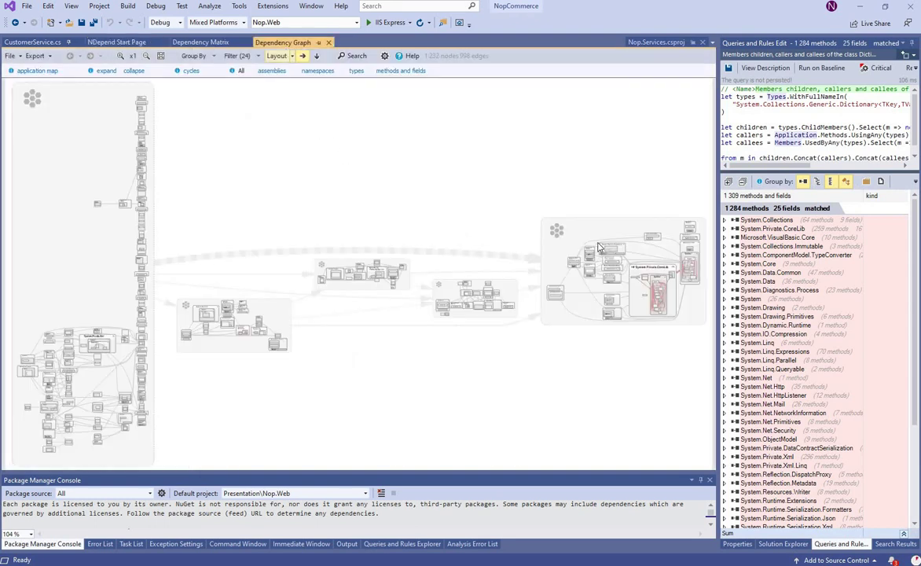
Search the .NET Core 3 graph for "System Collec Gener" and keep only the matched elements
scroll(616, 245, "up", 7)
scroll(325, 180, "down", 3)
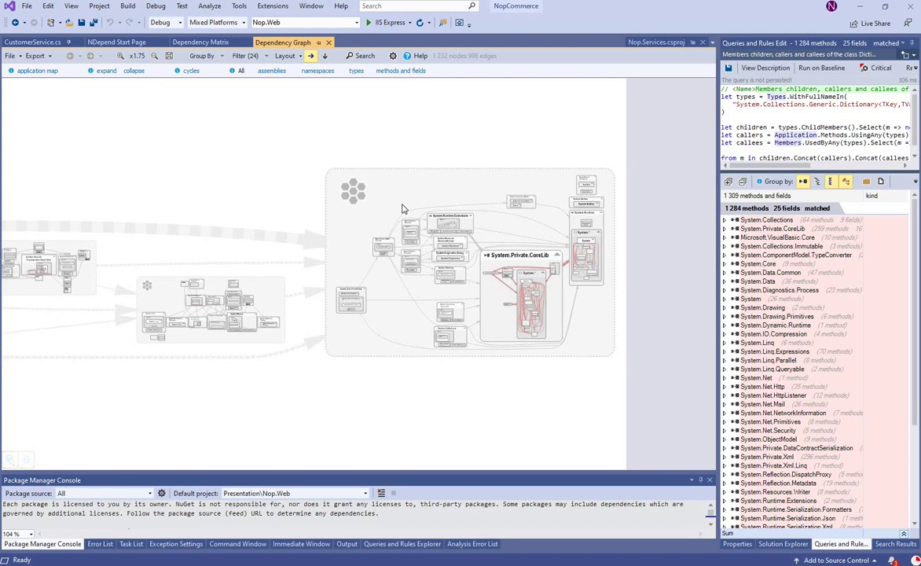
left_click(362, 55)
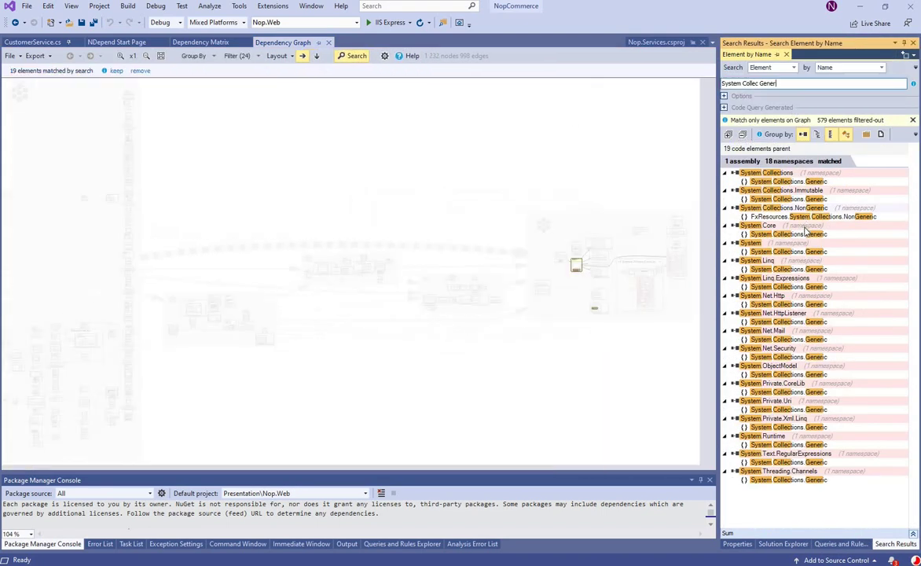
left_click(117, 71)
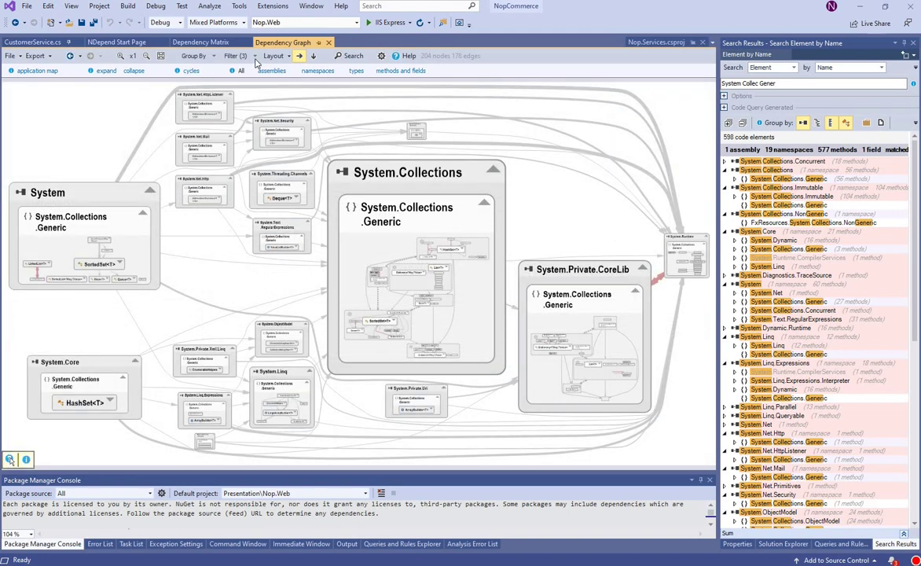
Filter out further elements from the graph and select the Dictionary<TKey,TValue> class in System.Private.CoreLib
left_click(256, 63)
left_click(259, 99)
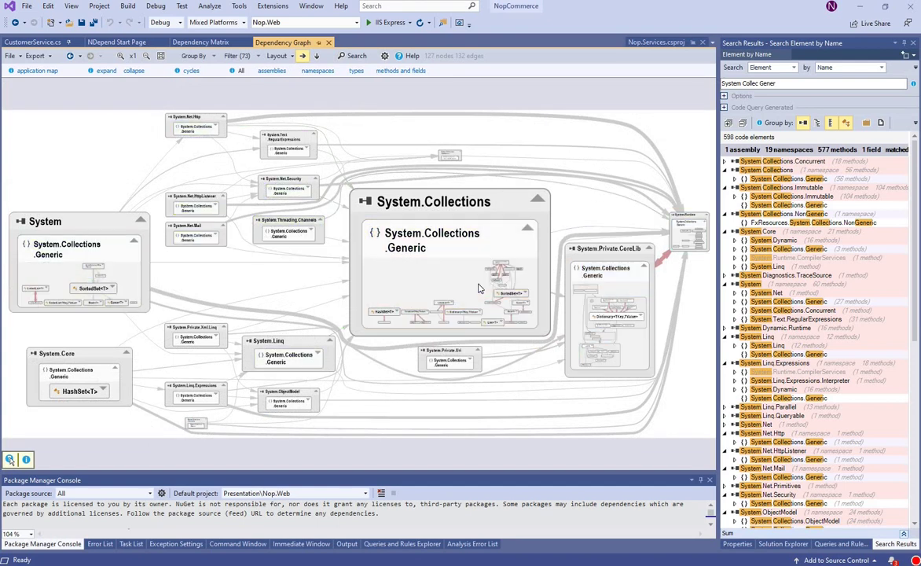
scroll(479, 288, "up", 5)
left_click_drag(480, 288, 248, 234)
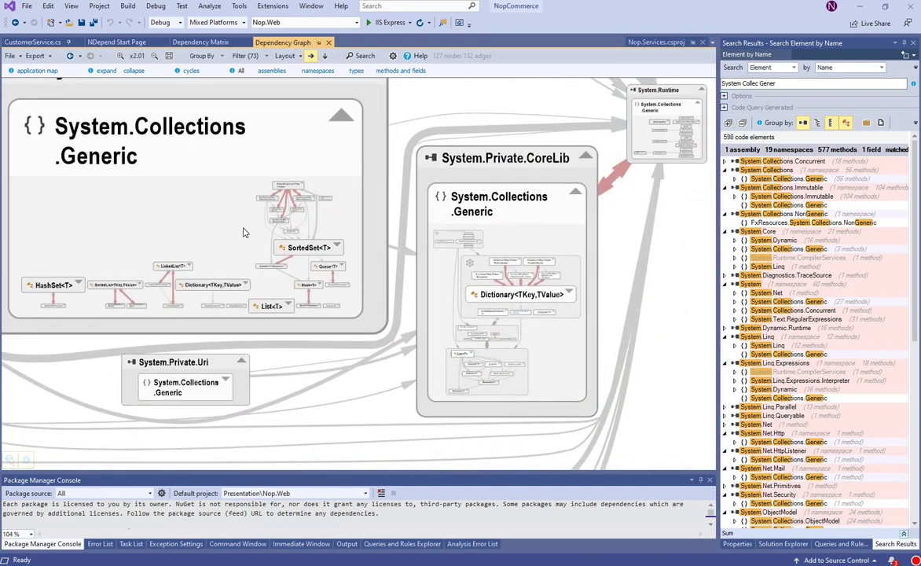
scroll(244, 233, "down", 1)
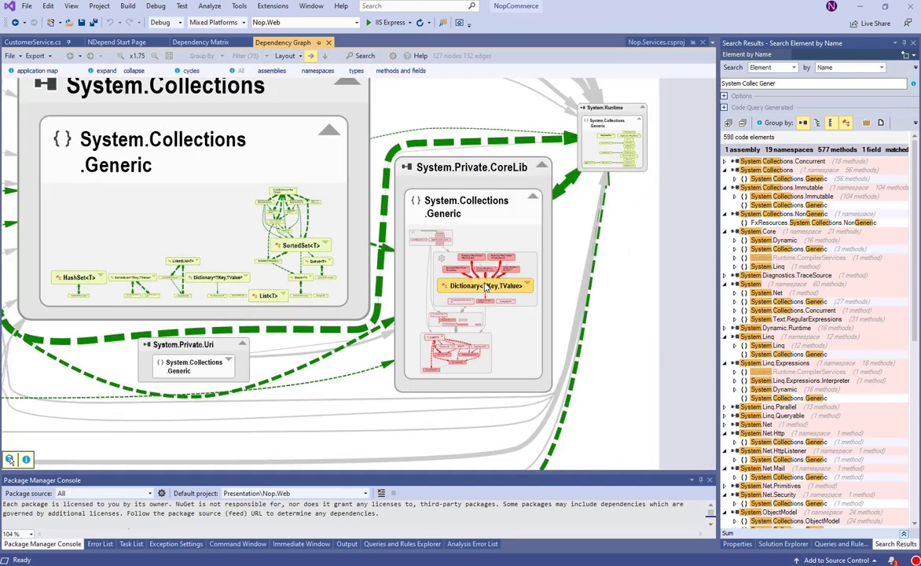
left_click(486, 288)
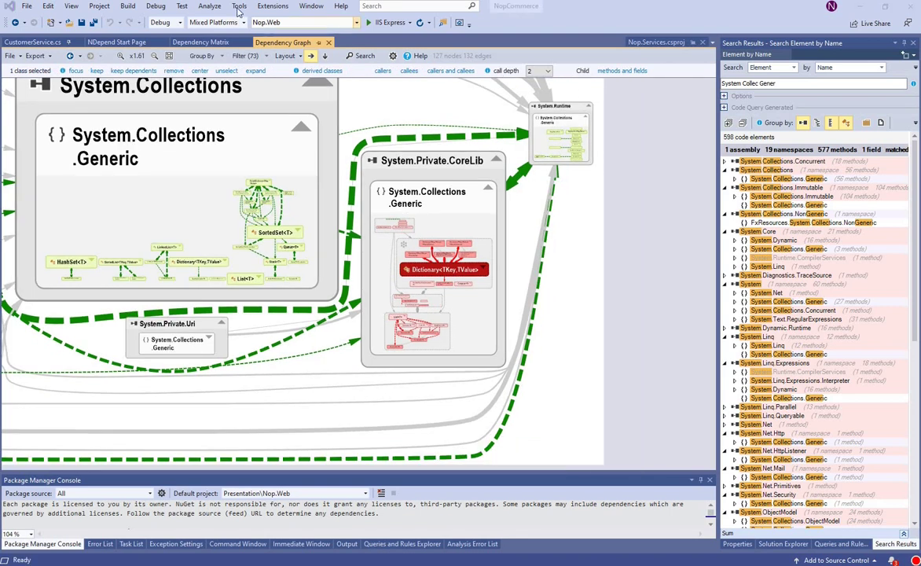
Switch the Visual Studio colour theme to Dark in the general environment options
left_click(239, 7)
left_click(189, 222)
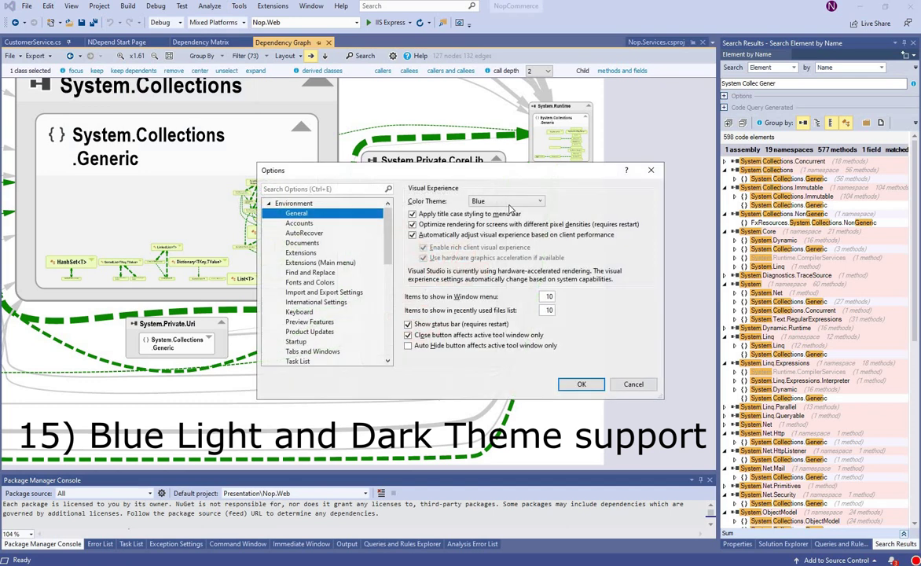
left_click(507, 201)
left_click(479, 225)
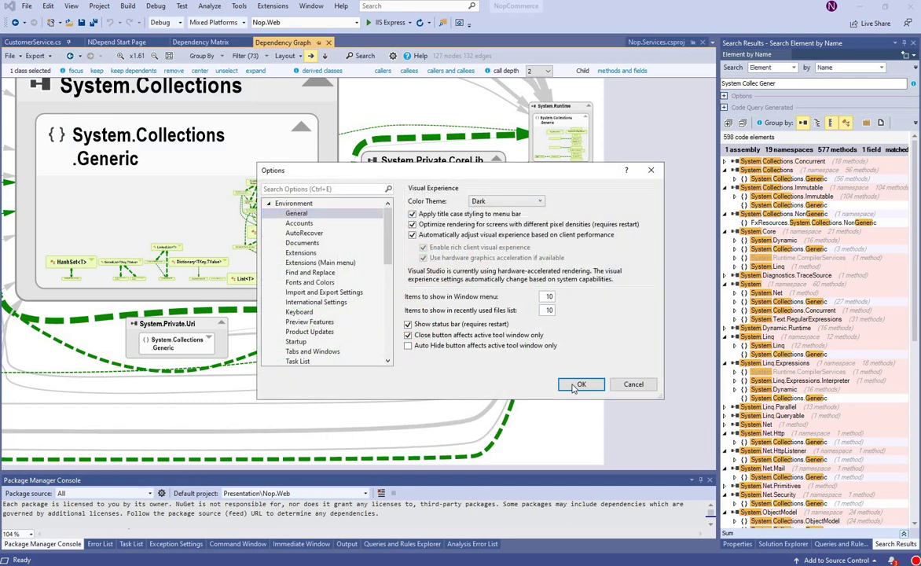
left_click(574, 387)
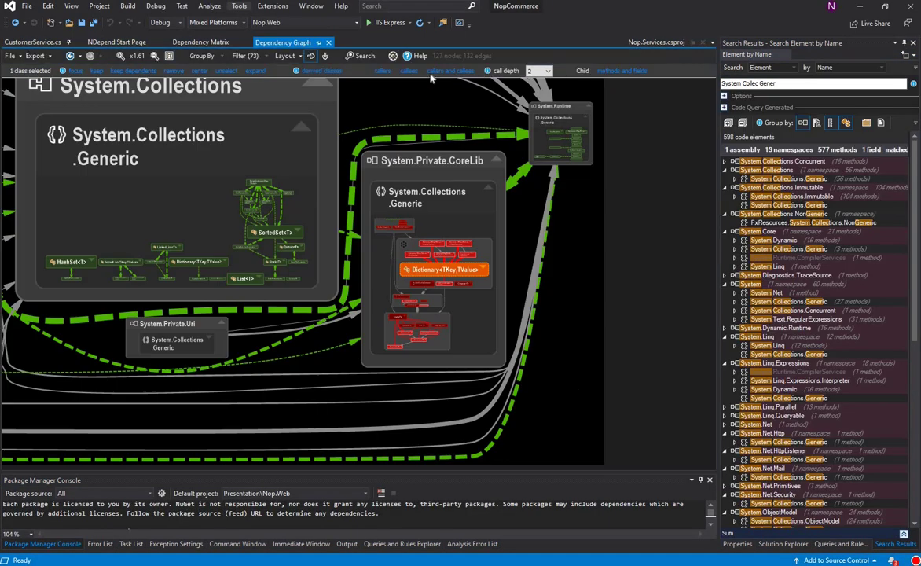
Show the dependency graph's help legend
left_click(420, 57)
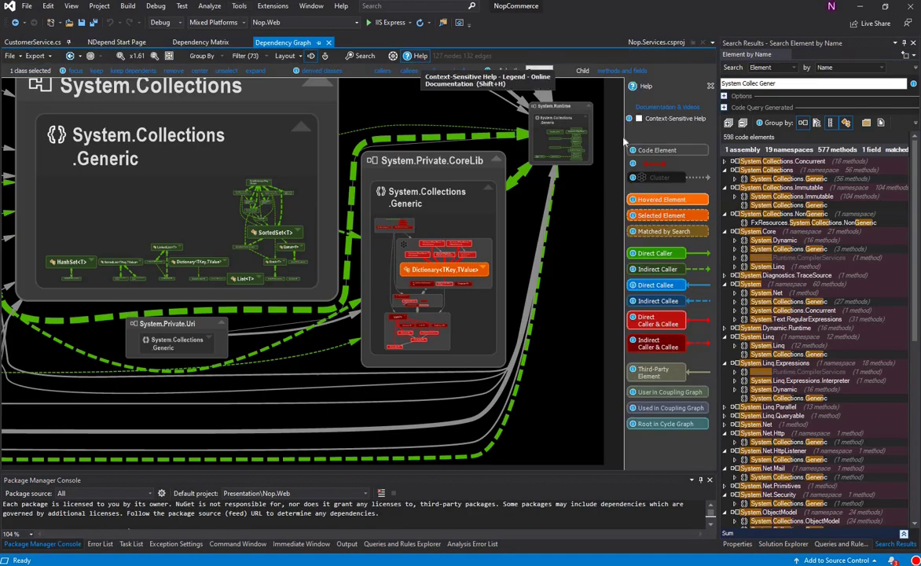